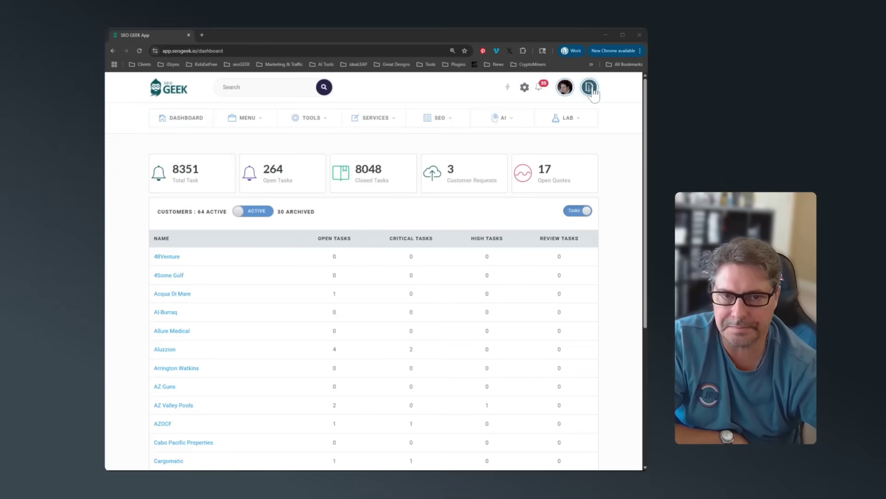
Open View Profile and scroll through the task totals, $95/hr rate, skills, login history and notification settings
left_click(566, 90)
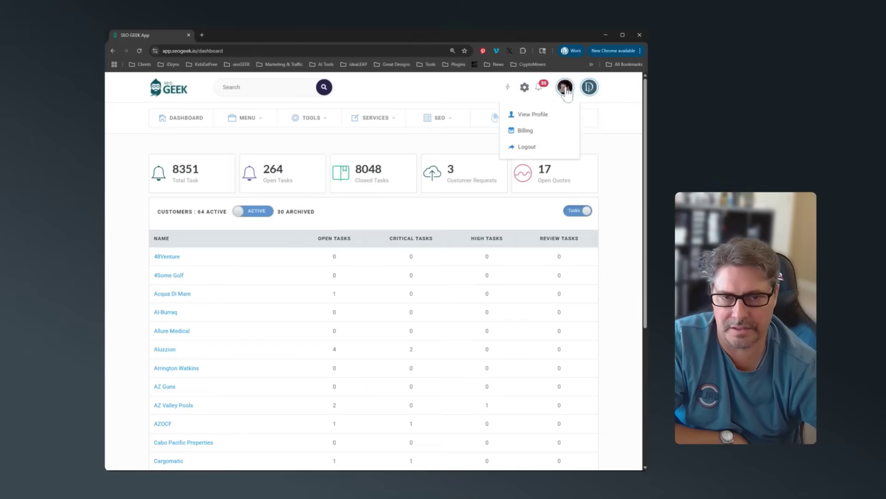
left_click(536, 115)
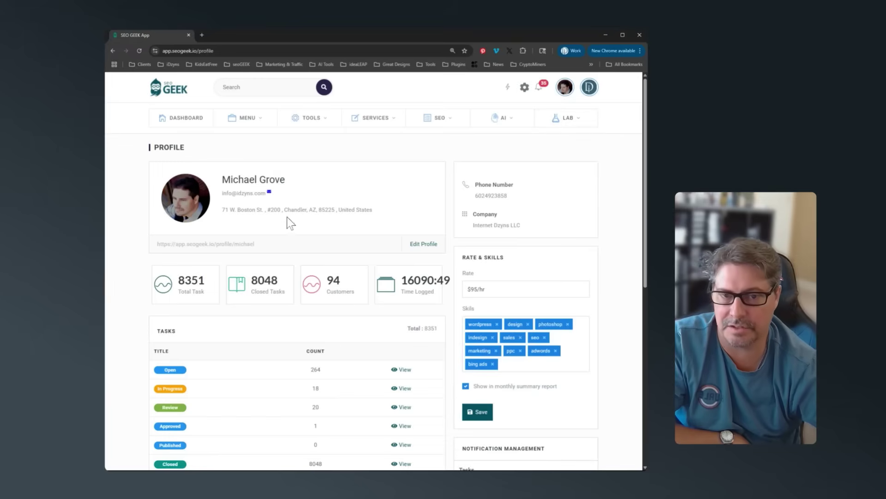
scroll(624, 282, "down", 1)
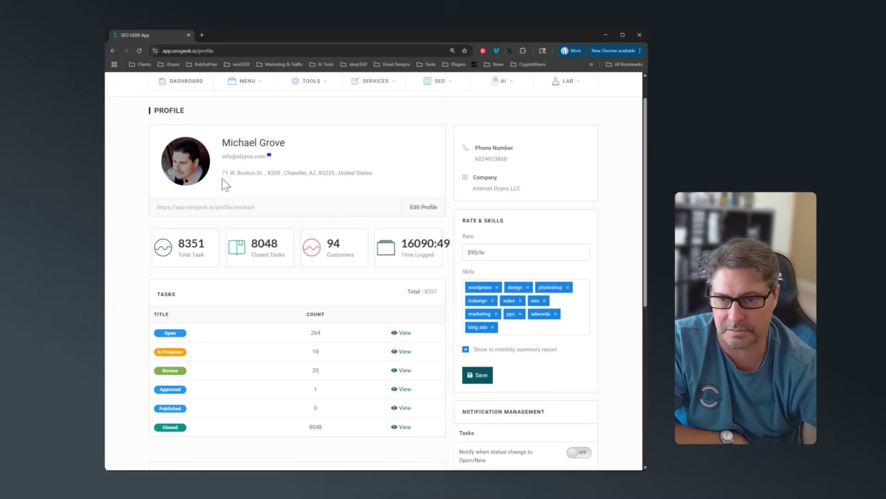
scroll(571, 183, "down", 2)
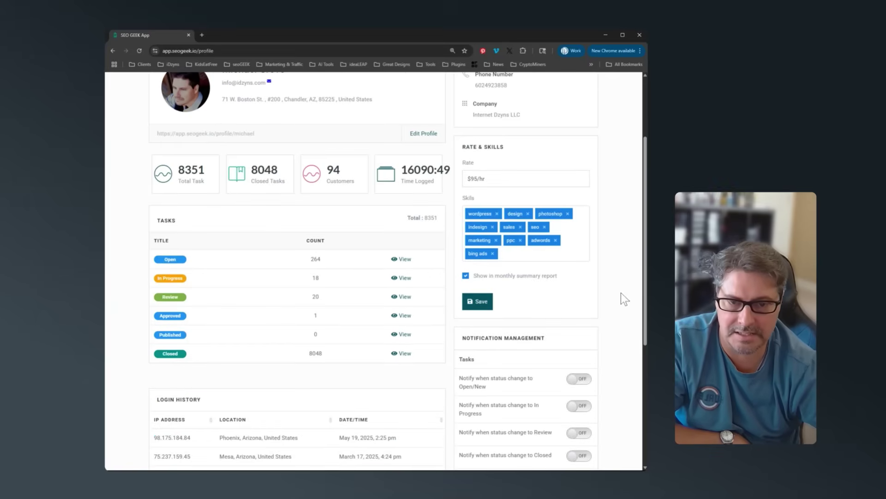
scroll(621, 293, "down", 1)
scroll(621, 293, "up", 2)
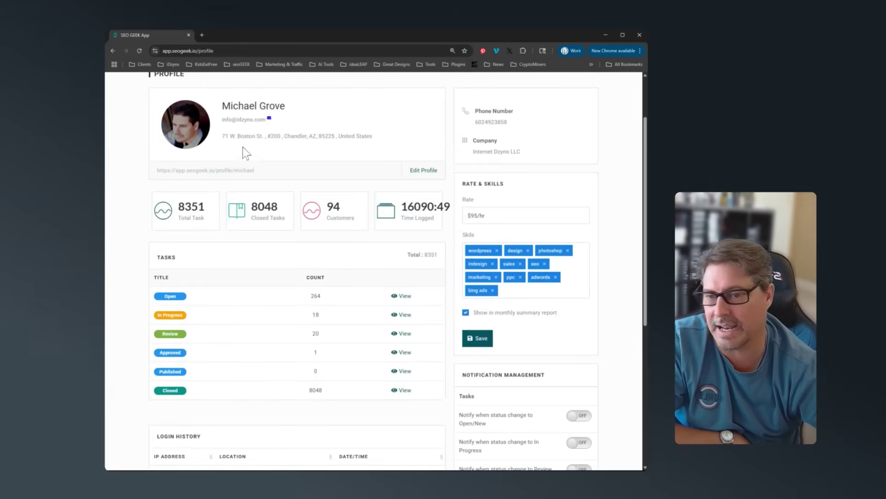
scroll(369, 332, "up", 2)
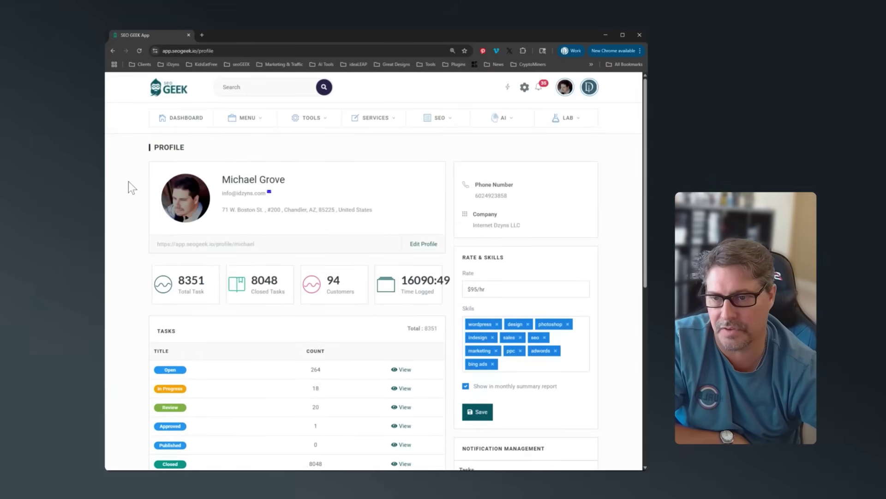
scroll(126, 319, "down", 3)
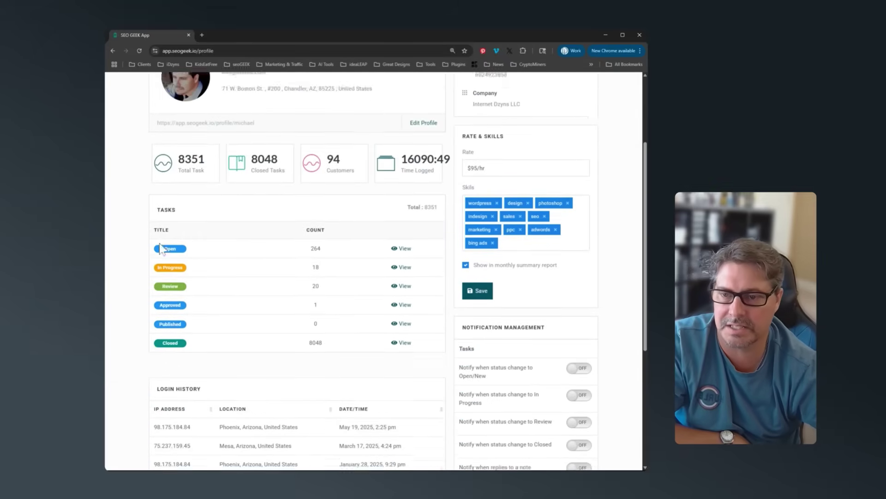
scroll(161, 249, "down", 1)
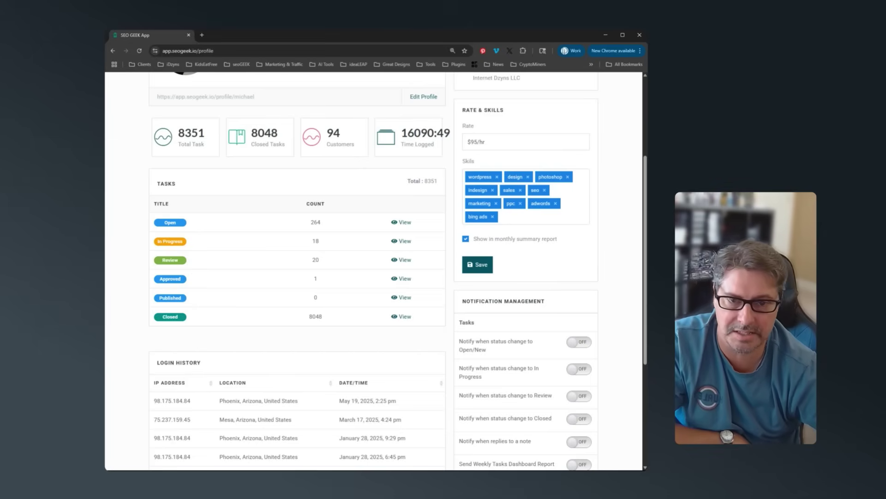
scroll(113, 276, "down", 5)
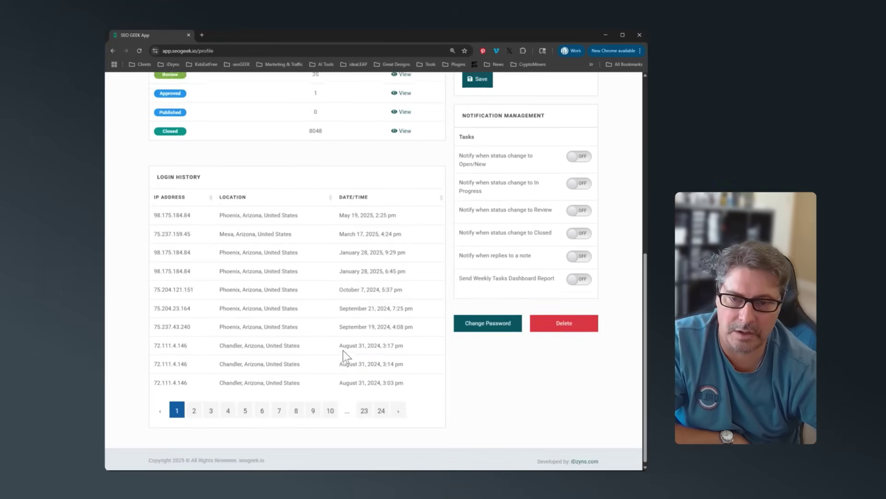
scroll(369, 342, "up", 3)
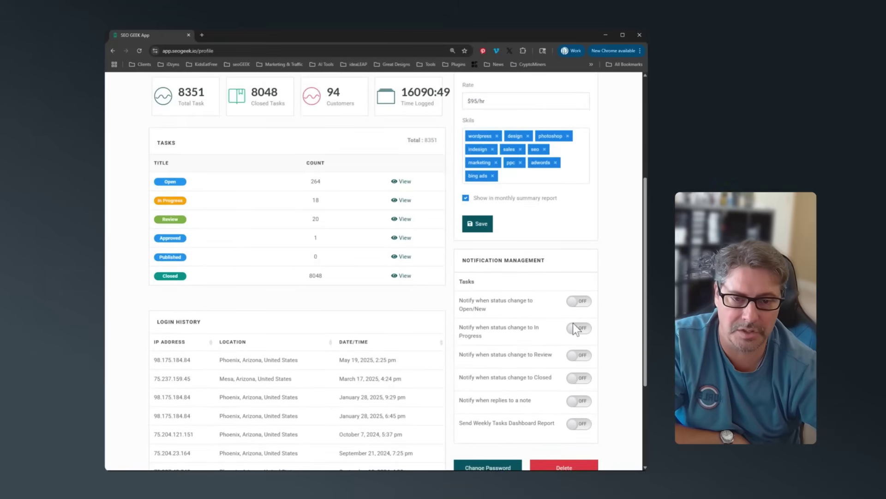
scroll(507, 392, "down", 3)
scroll(544, 415, "up", 1)
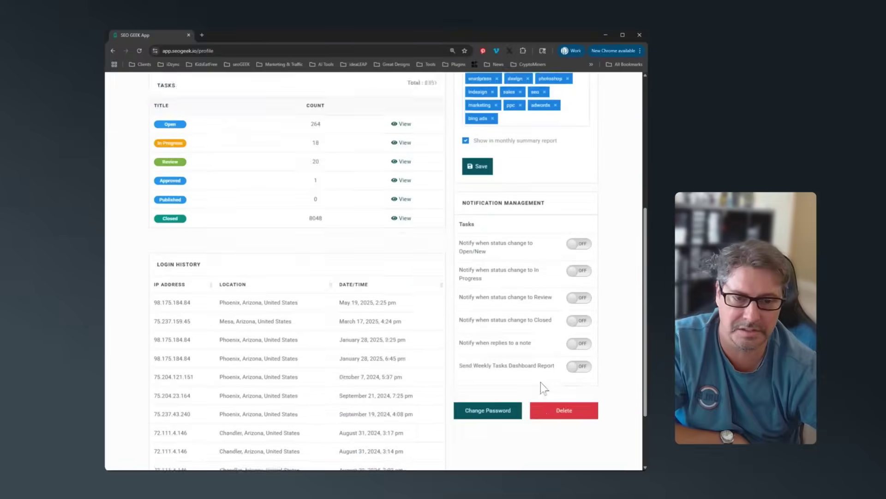
scroll(542, 375, "up", 5)
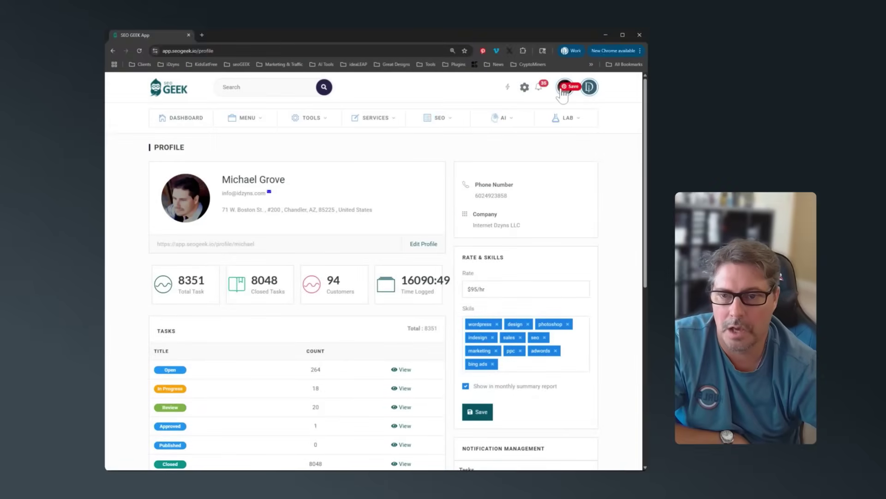
Open Edit Profile and tick 'Enable Google's Two Factor Authentication'
left_click(423, 245)
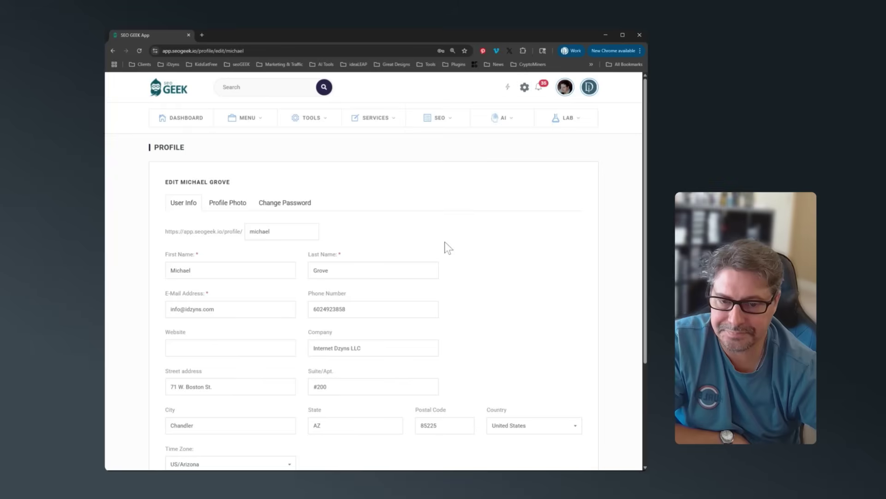
scroll(136, 221, "down", 2)
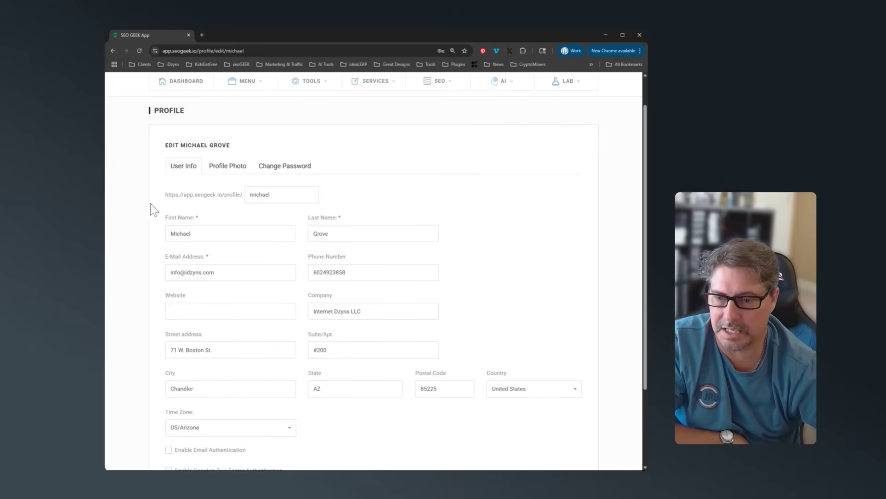
scroll(148, 202, "down", 1)
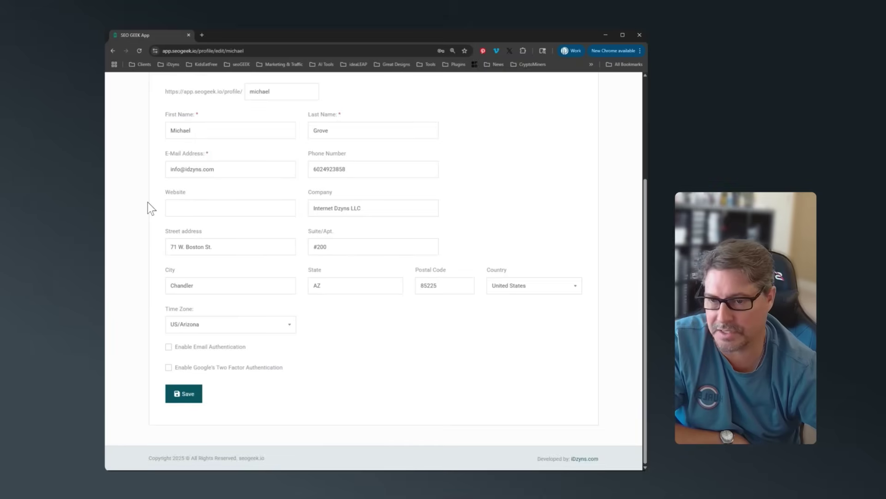
left_click(174, 368)
scroll(307, 341, "up", 3)
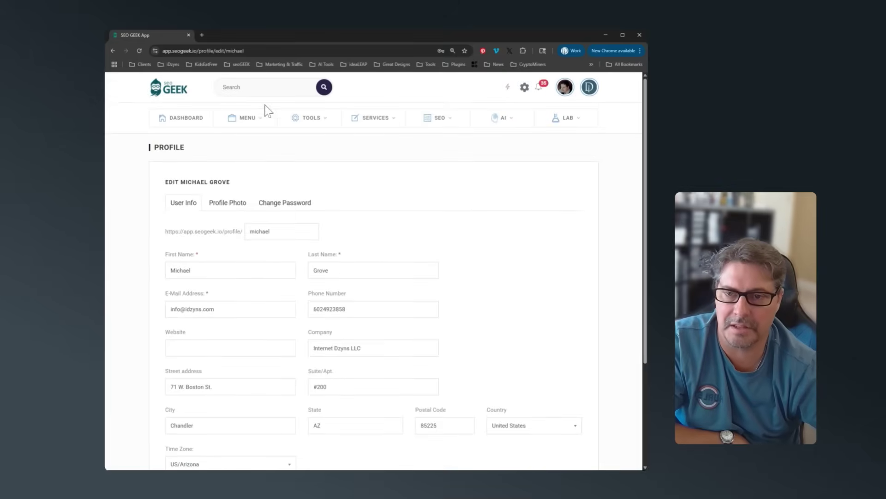
Look over the Profile Photo, Change Password and User Info tabs of the profile form
left_click(229, 204)
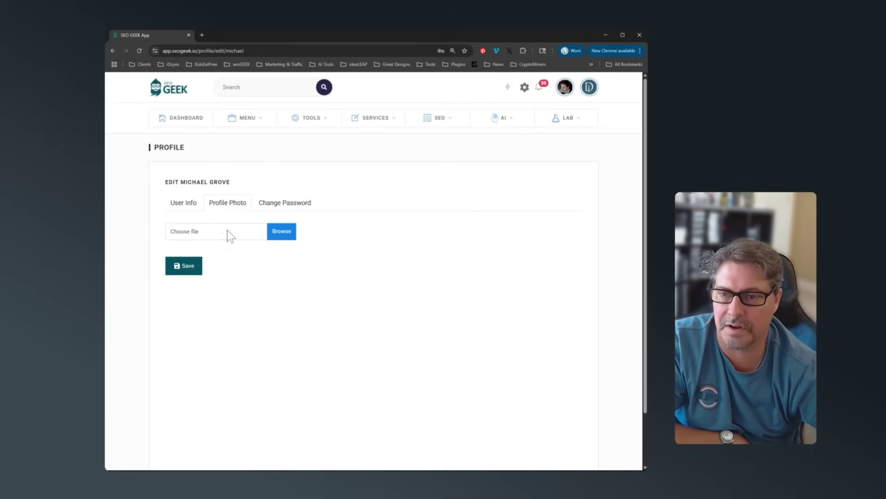
left_click(291, 204)
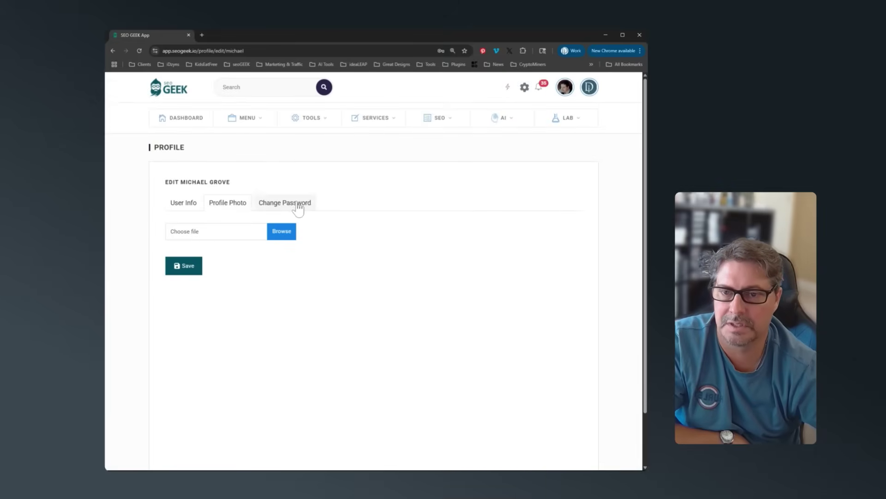
left_click(185, 209)
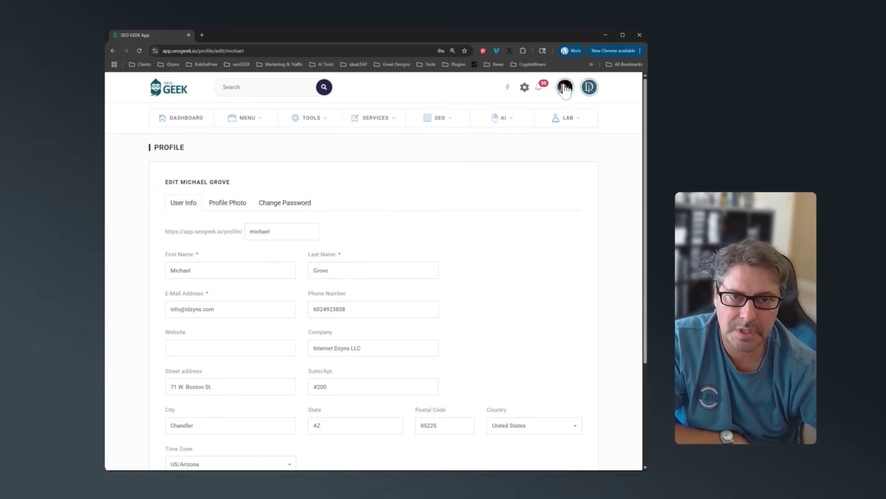
Open Billing from the avatar menu, which says billing is skipped for the owner or developer
mouse_move(565, 89)
left_click(531, 131)
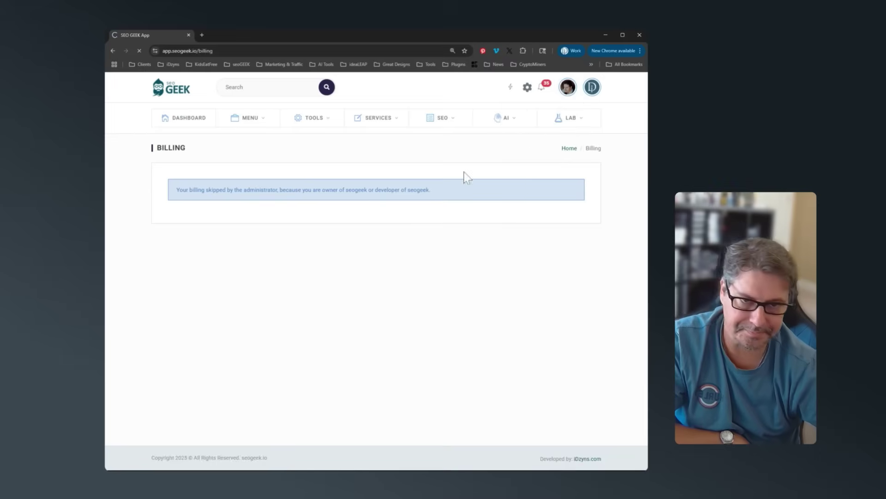
mouse_move(581, 122)
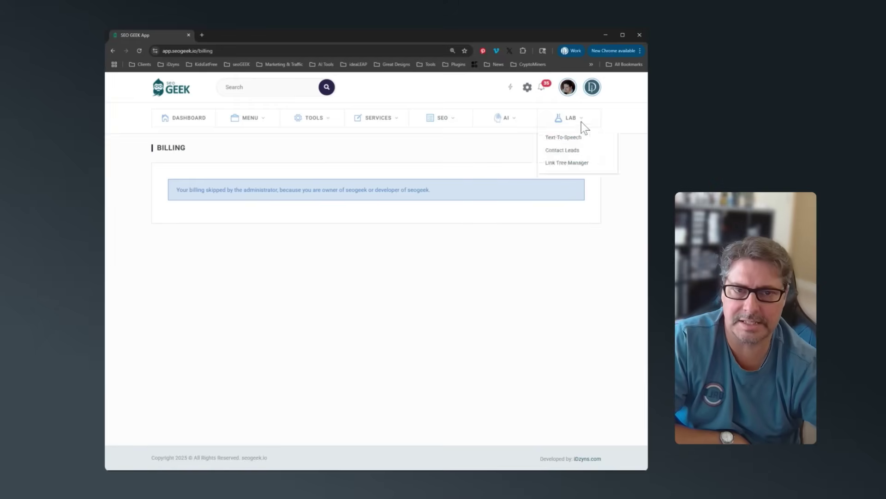
mouse_move(593, 91)
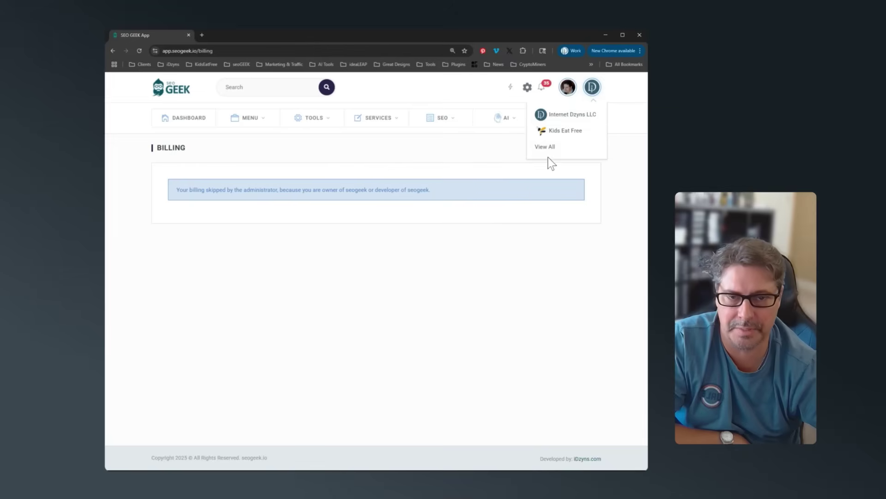
Pick Internet Dzyns LLC from the company avatar's business list to open its page
left_click(619, 92)
left_click(594, 88)
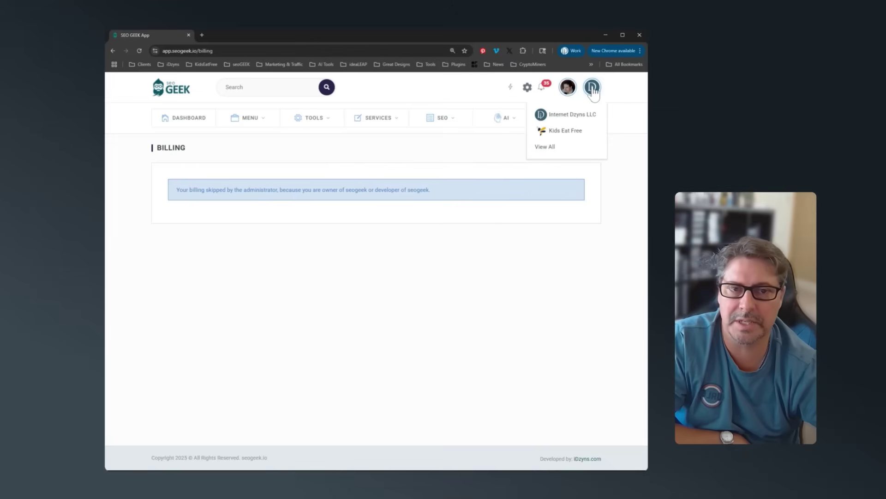
left_click(582, 118)
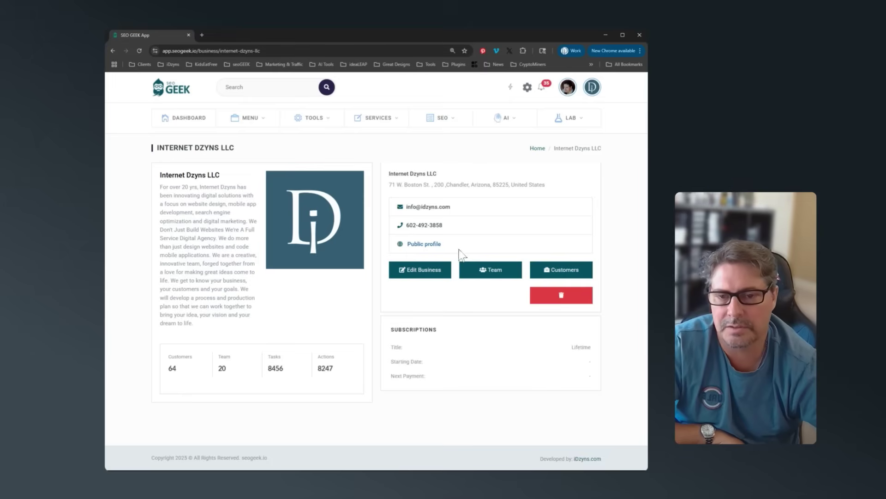
Open Edit Internet Dzyns LLC and scroll through its address, description, social links and public profile settings
left_click(430, 276)
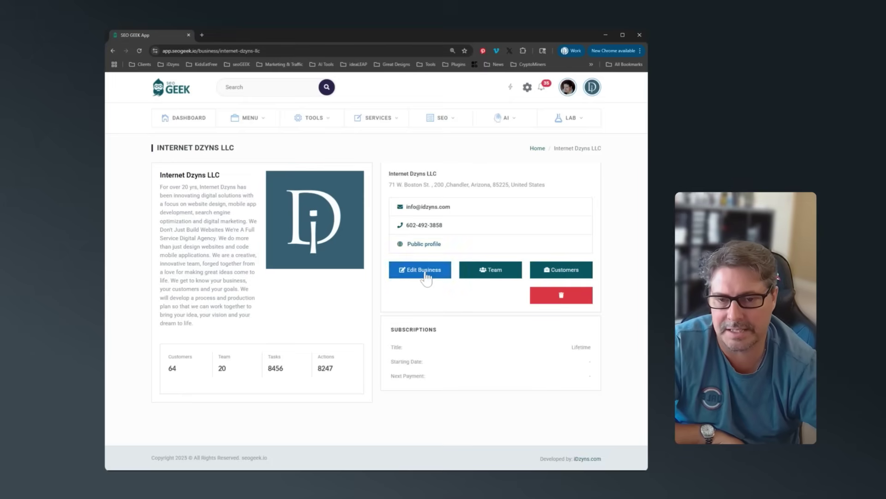
scroll(154, 303, "down", 5)
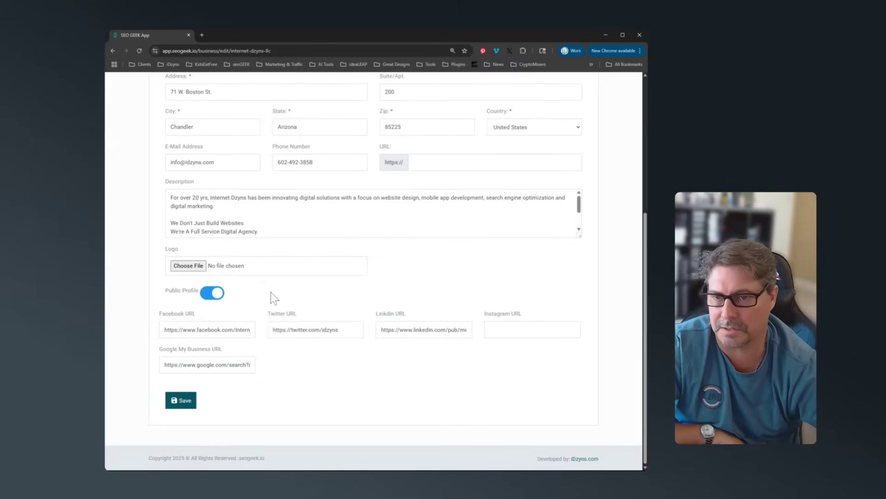
scroll(341, 351, "up", 4)
scroll(373, 397, "down", 2)
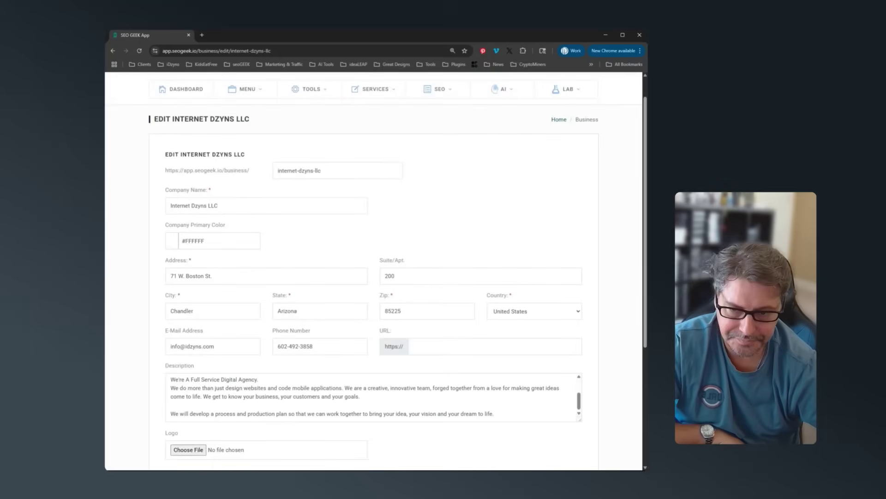
scroll(145, 357, "down", 2)
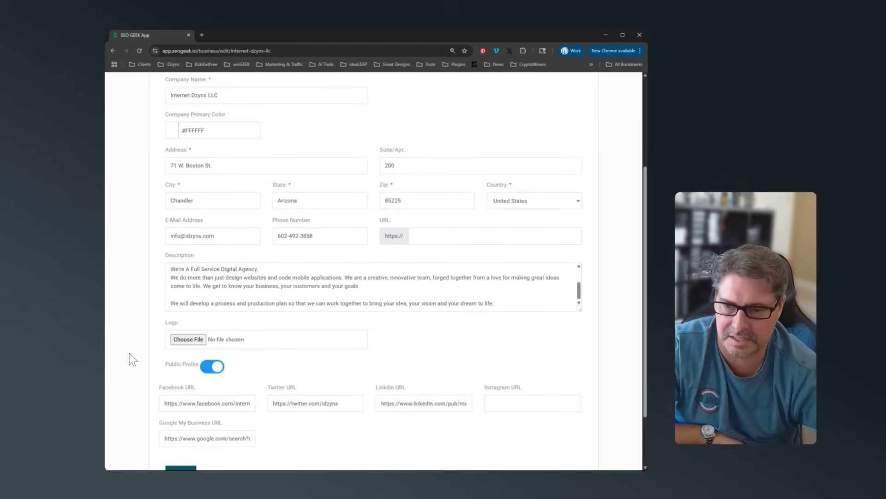
scroll(132, 358, "down", 2)
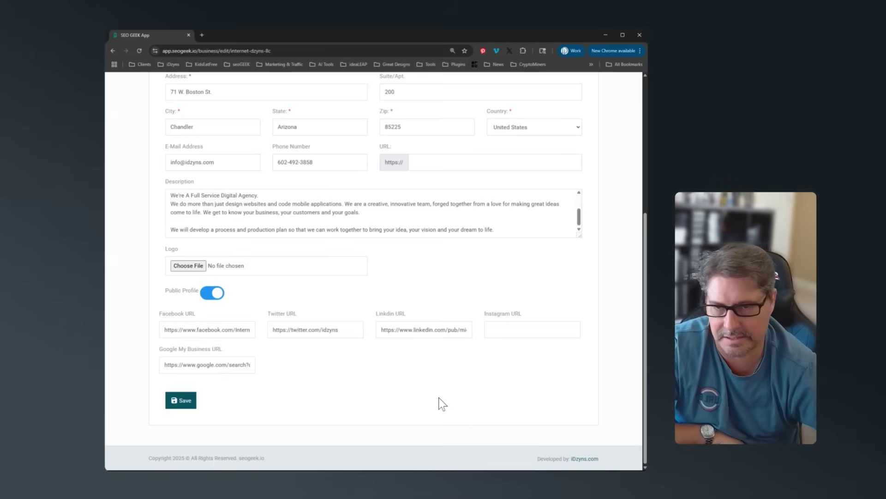
scroll(427, 399, "up", 5)
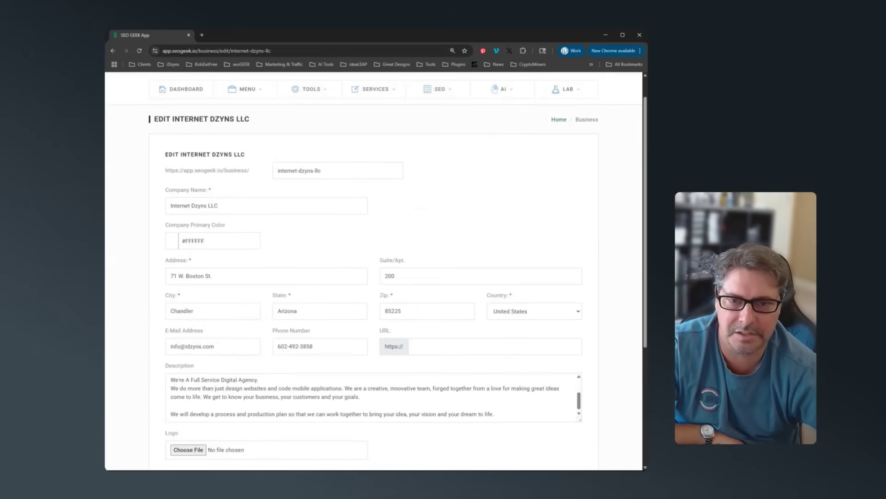
scroll(589, 244, "up", 1)
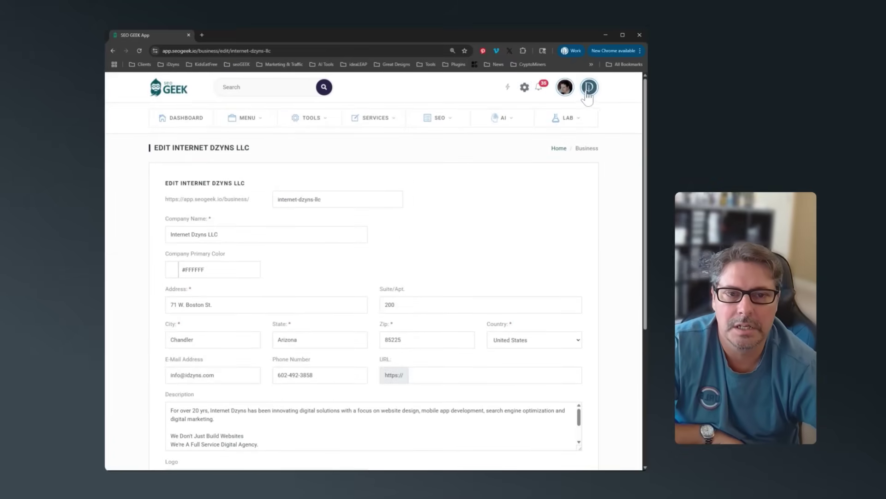
scroll(308, 334, "down", 2)
scroll(309, 334, "down", 1)
scroll(572, 94, "up", 2)
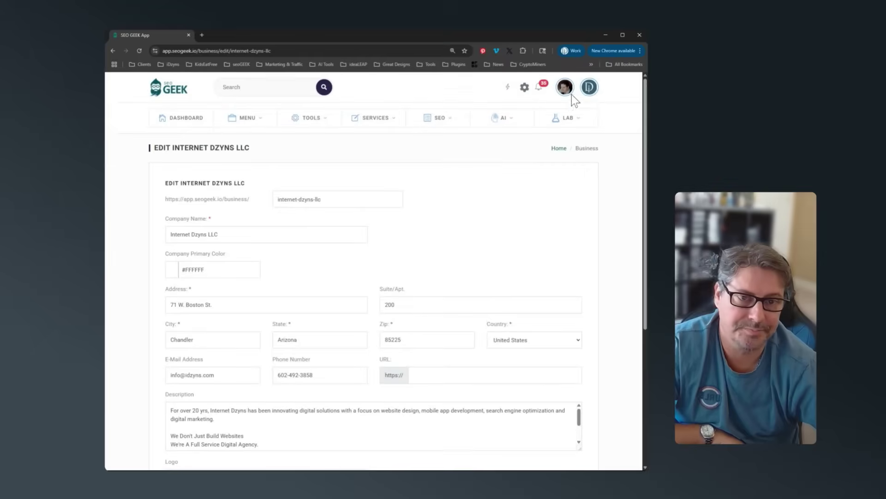
Switch to Kids Eat Free from the business avatar list, then reopen that list
left_click(589, 88)
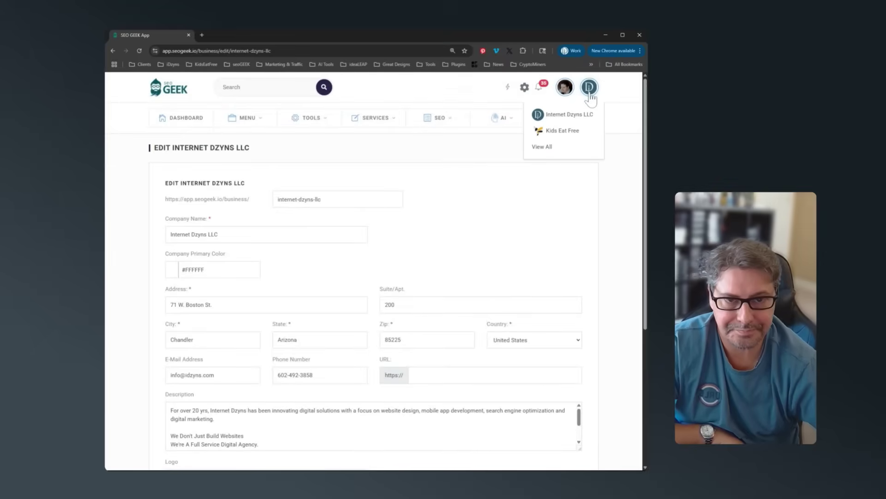
left_click(563, 131)
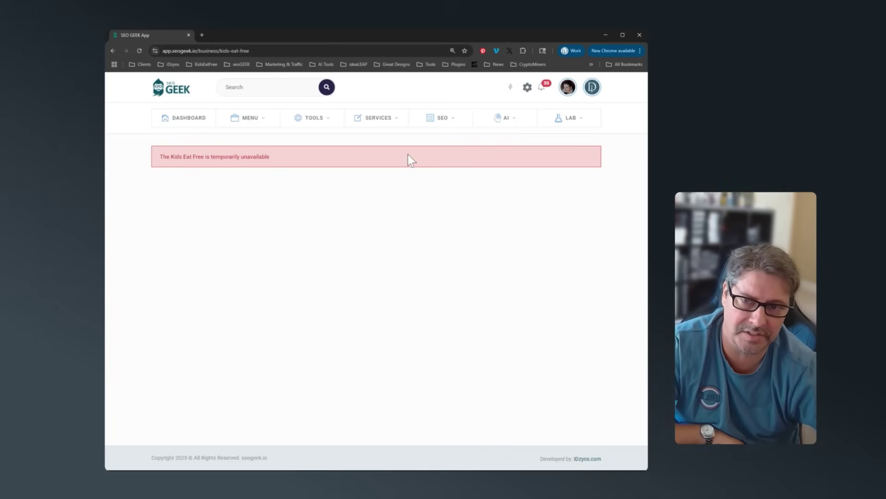
left_click(592, 87)
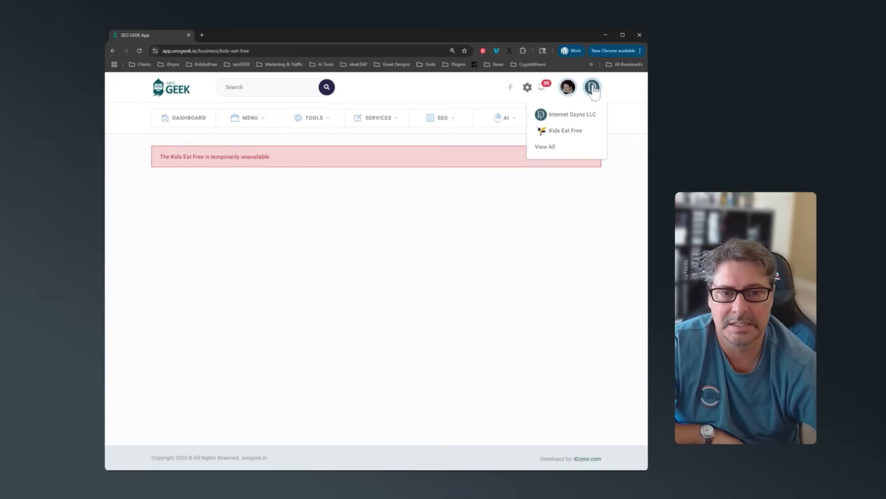
Choose View All to list Internet Dzyns LLC (7778 tasks, 64 customers) and Kids Eat Free
left_click(556, 148)
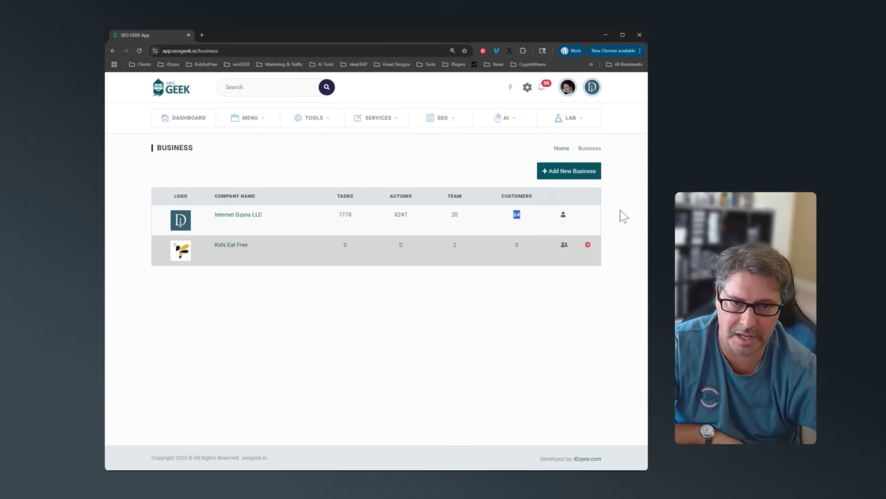
left_click(625, 336)
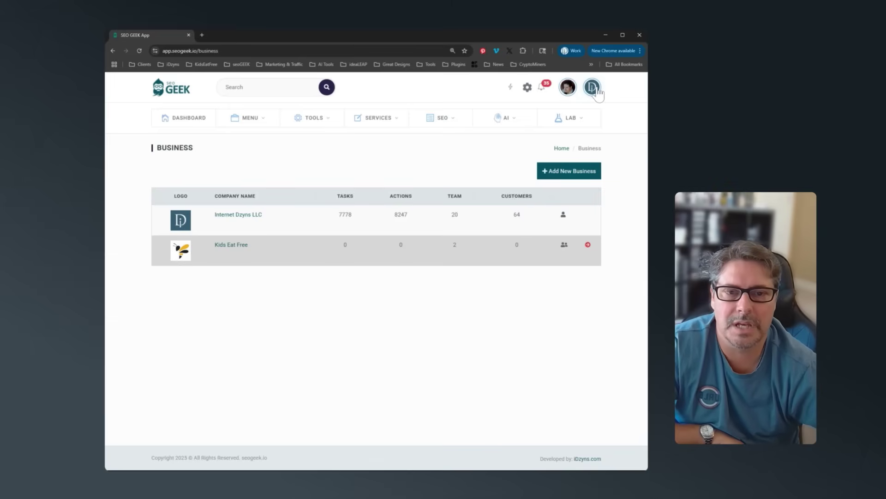
Open the bell's Notifications panel and choose Mark All as Read
left_click(544, 90)
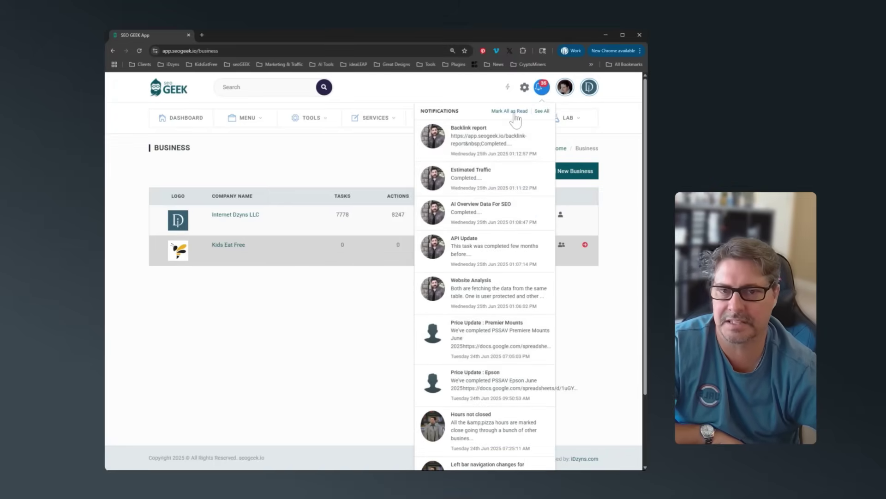
scroll(480, 314, "down", 1)
scroll(479, 321, "up", 1)
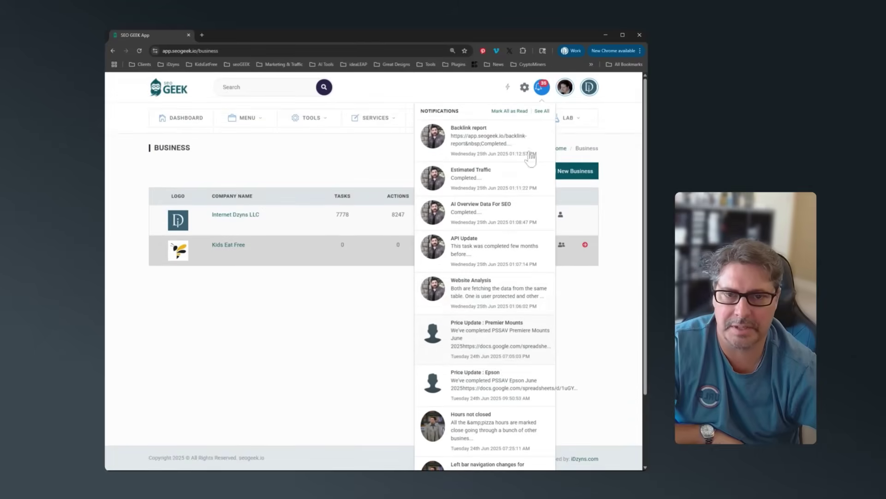
left_click(508, 111)
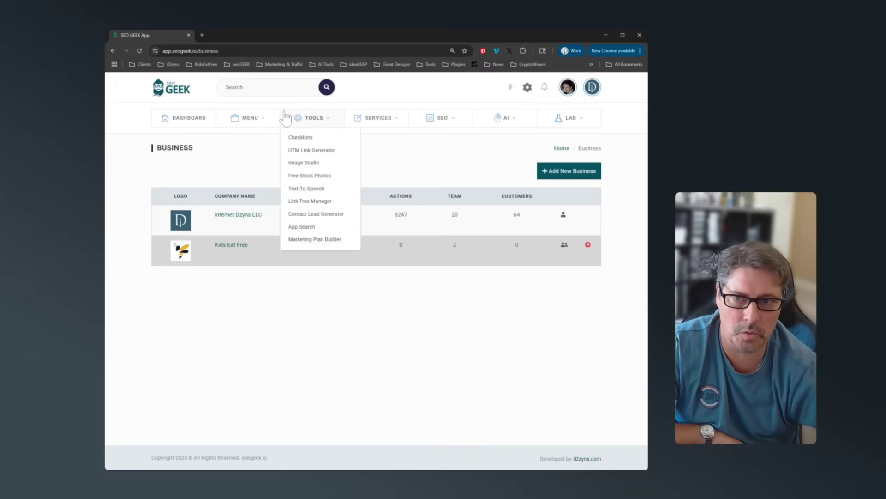
Open the lightning-bolt menu listing quote, customer, contact, project, task and resource options
left_click(511, 88)
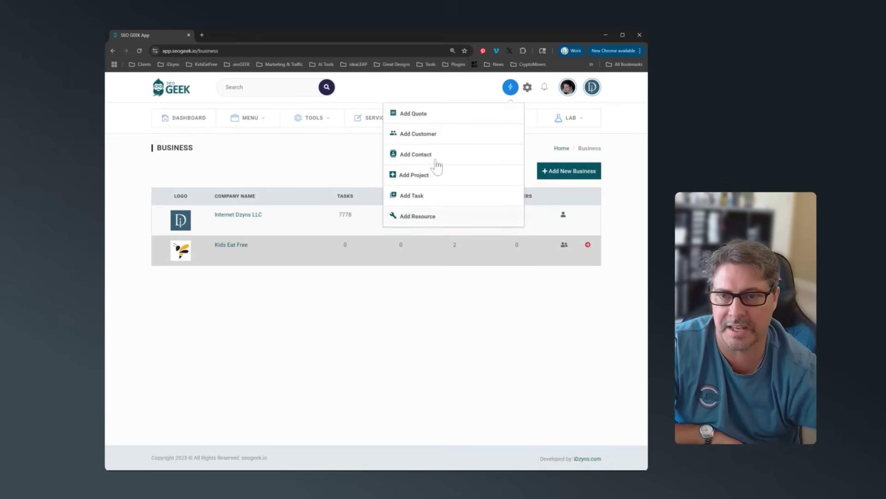
mouse_move(252, 119)
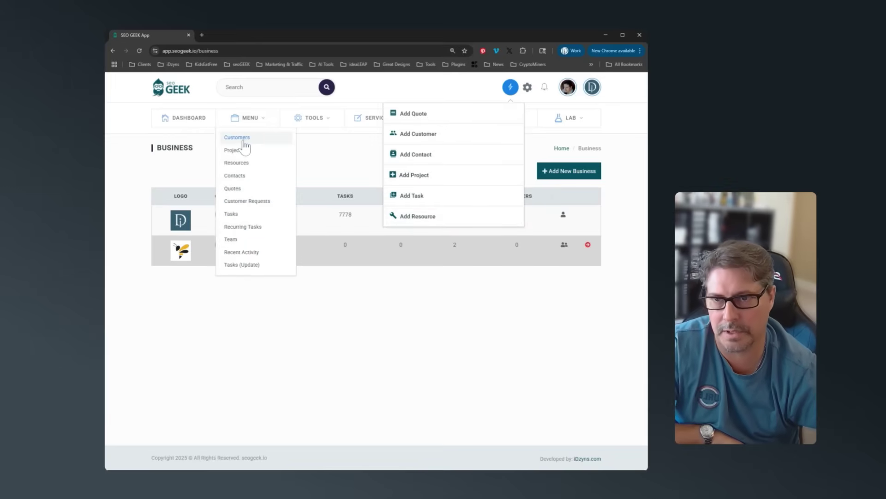
Go to the dashboard and flip the customer table to SEO metrics and back to task counts
left_click(195, 122)
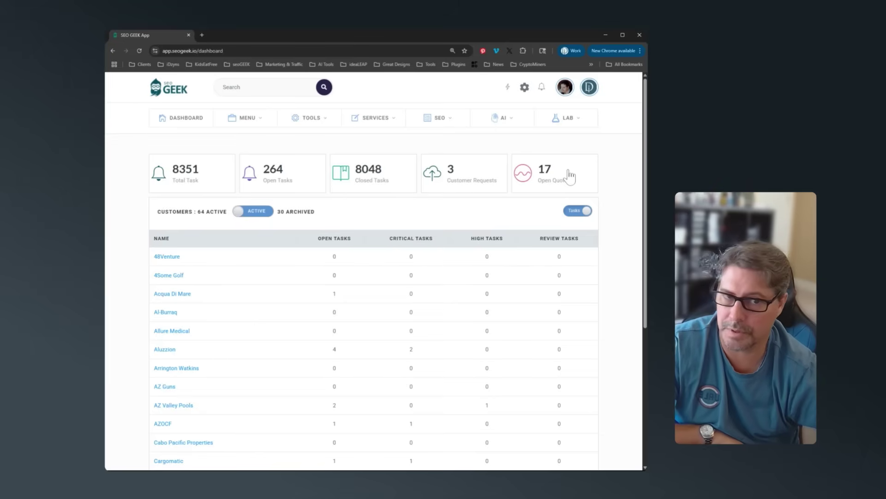
scroll(618, 237, "down", 1)
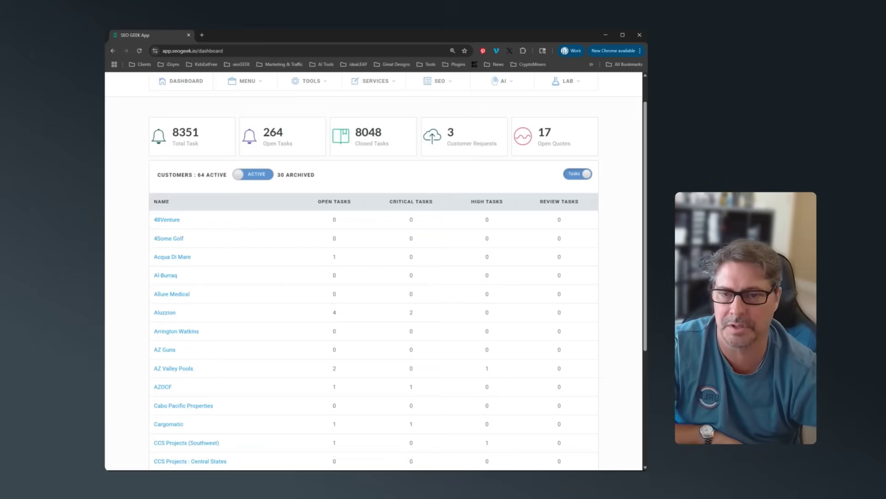
left_click(584, 174)
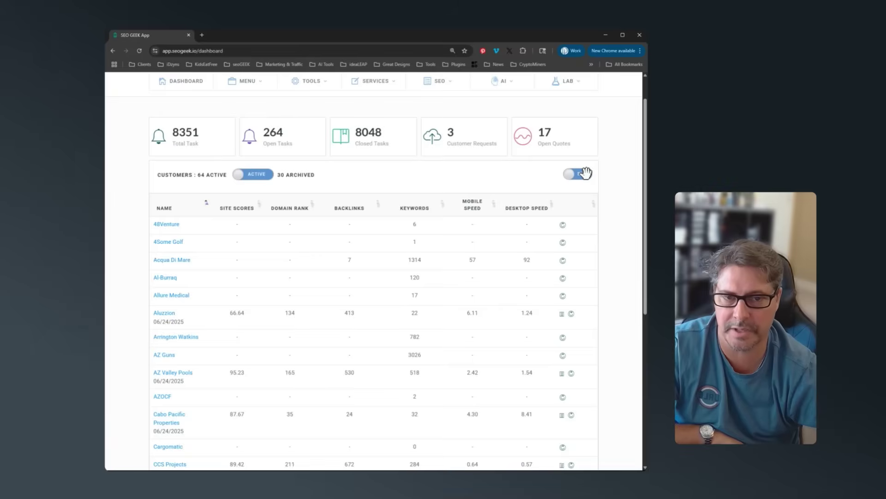
left_click(583, 175)
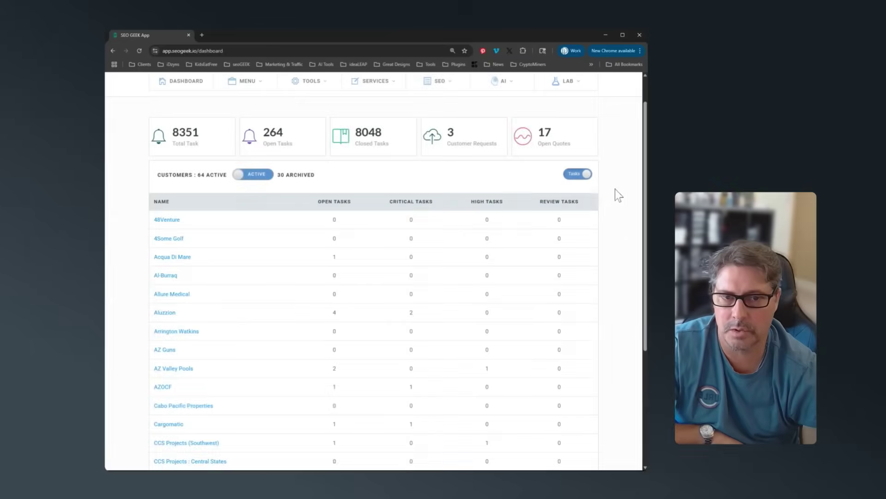
scroll(618, 238, "up", 1)
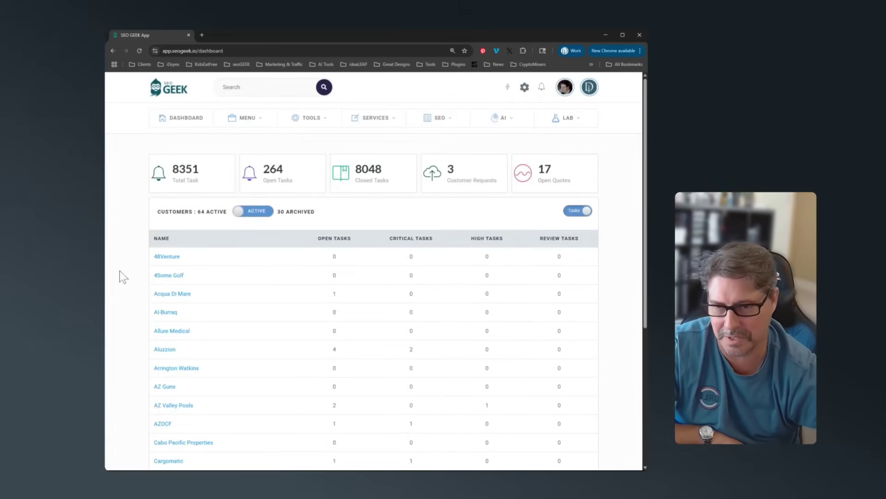
scroll(120, 271, "down", 1)
scroll(120, 271, "up", 1)
Sort customers by open tasks and highlight seoGeek's counts, including 11 critical and 23 high
left_click(340, 239)
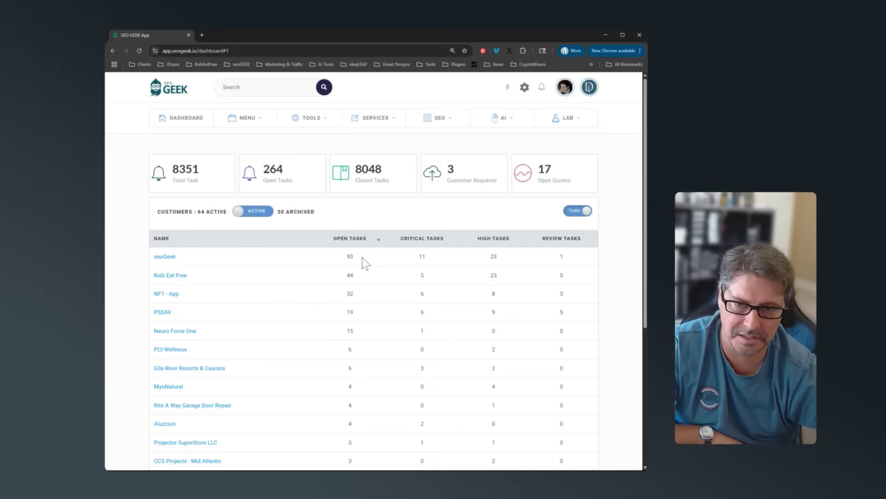
left_click_drag(363, 258, 352, 256)
double_click(422, 256)
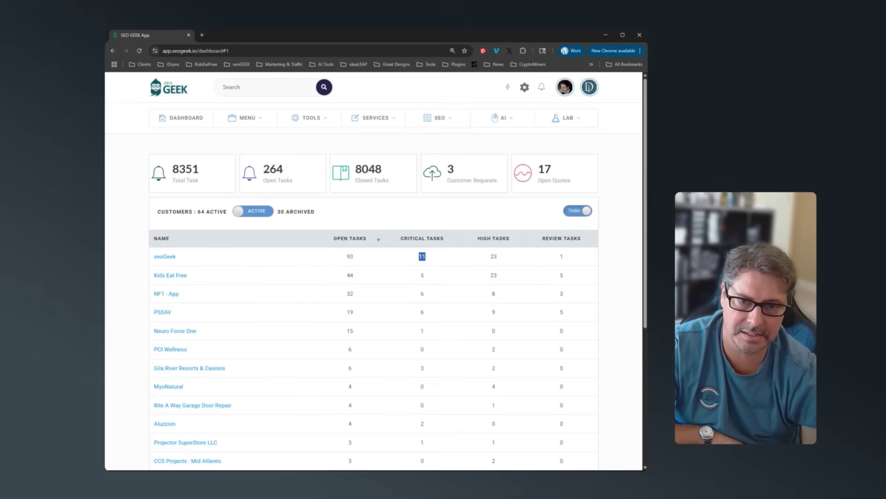
double_click(493, 256)
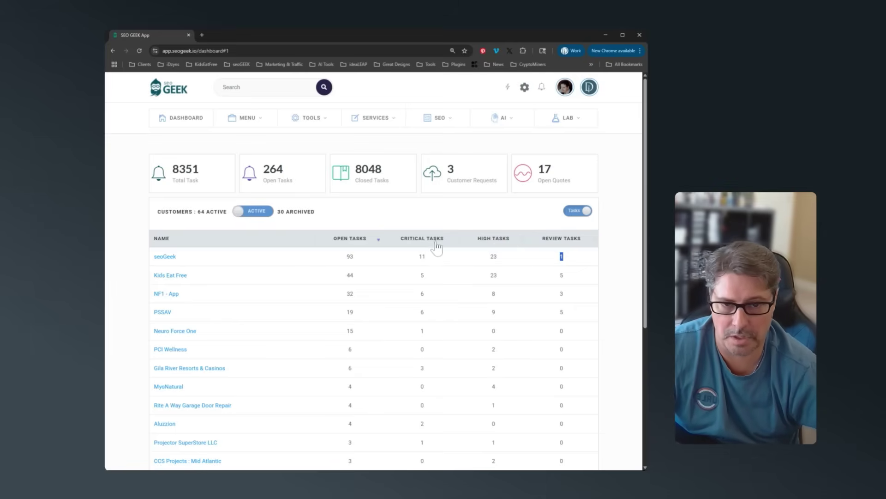
Re-sort the customer table by critical tasks, then high tasks, then back to open tasks
left_click(421, 244)
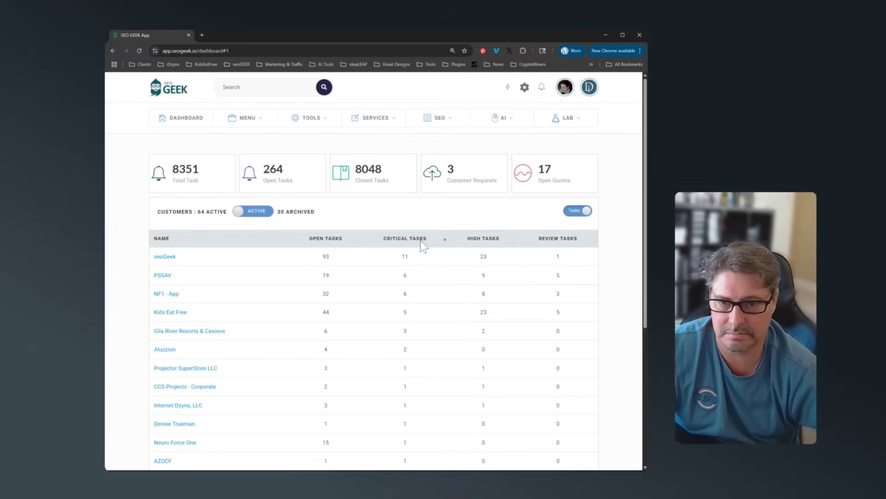
left_click(491, 239)
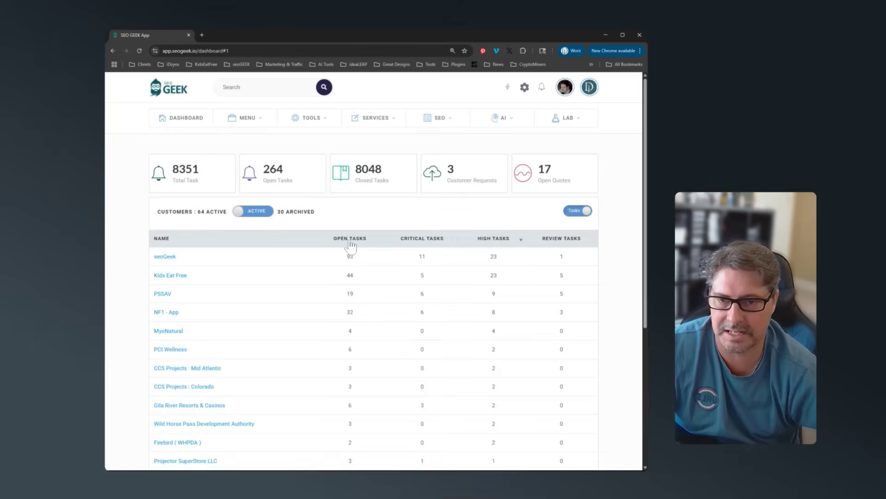
left_click(347, 241)
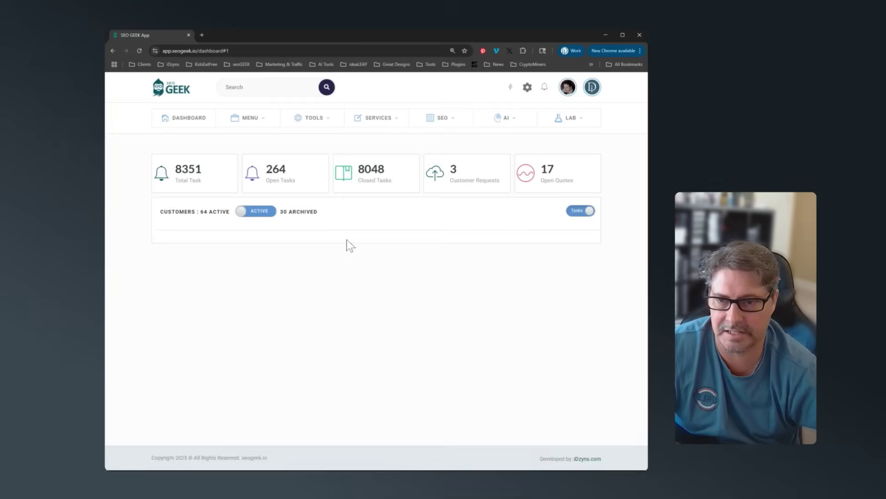
Switch the customer table to SEO metrics and sort by site score descending, with seoGeek 96.34 first
left_click(582, 212)
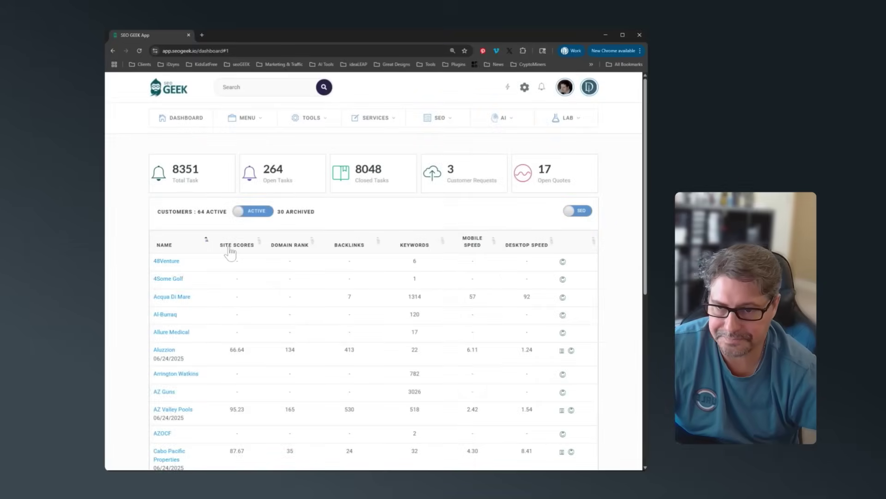
left_click(230, 247)
left_click(237, 245)
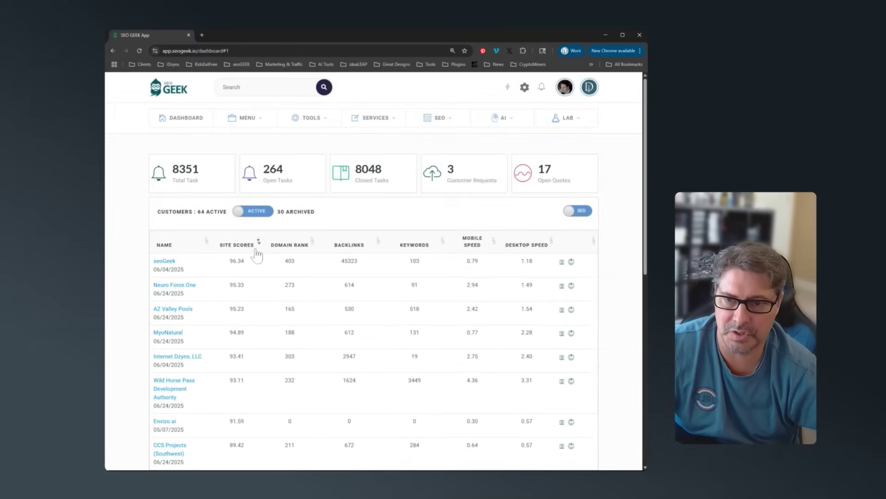
left_click(244, 247)
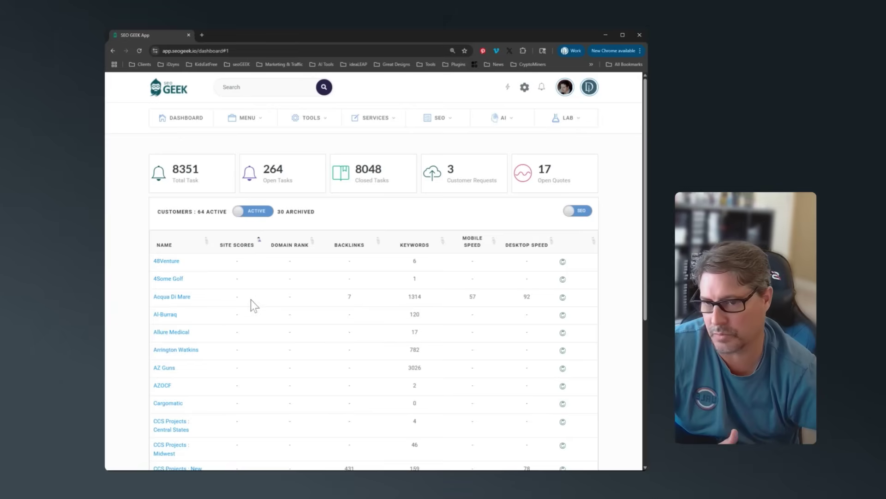
left_click(246, 247)
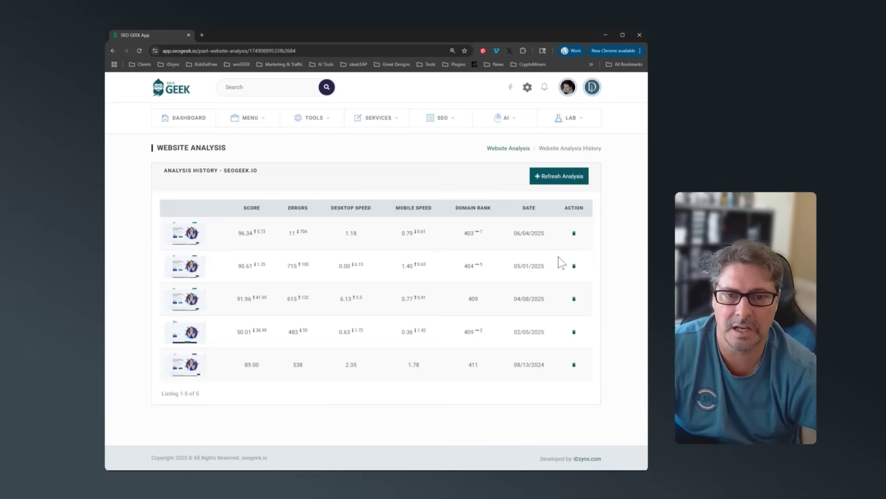
Return to the dashboard, start a new website analysis for 48Venture, and open the SEO features list
left_click(557, 178)
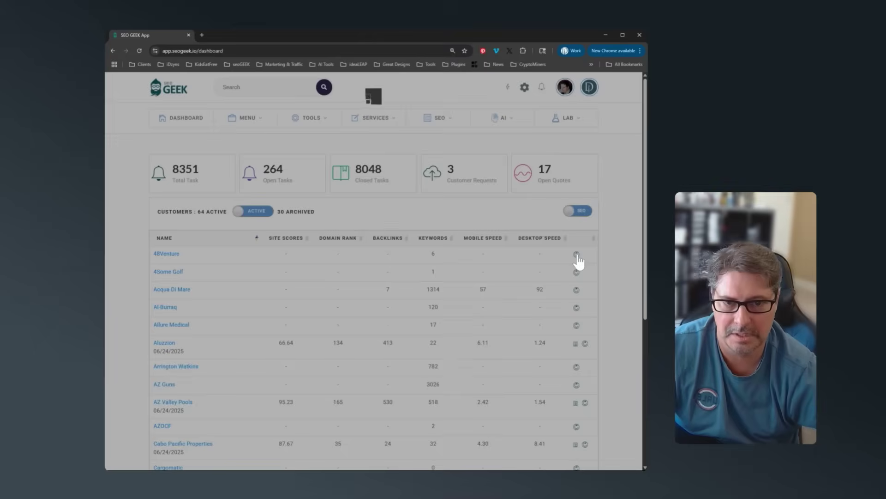
left_click(577, 255)
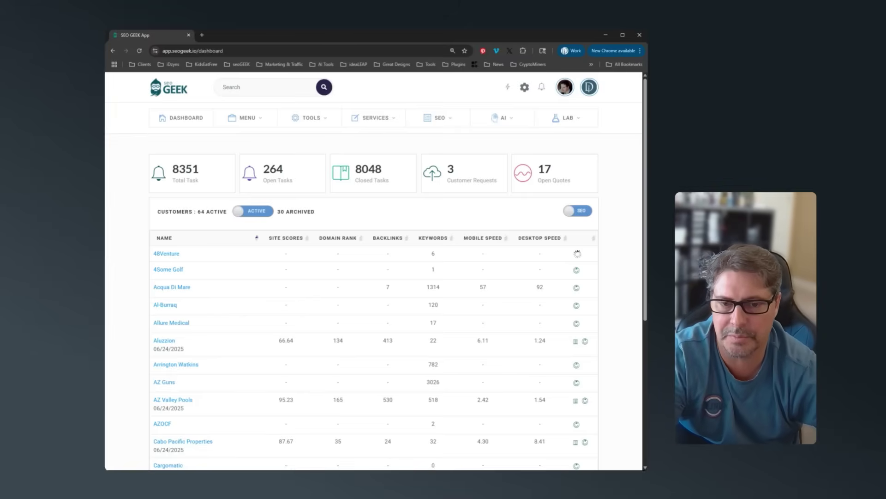
left_click(442, 119)
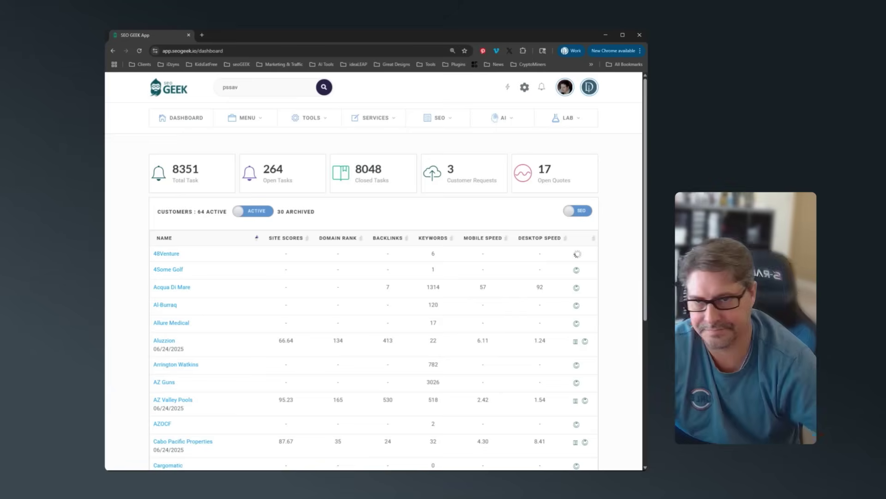
Search globally for pssav and review the PSSAV customer, its open task and closed tasks
left_click(323, 88)
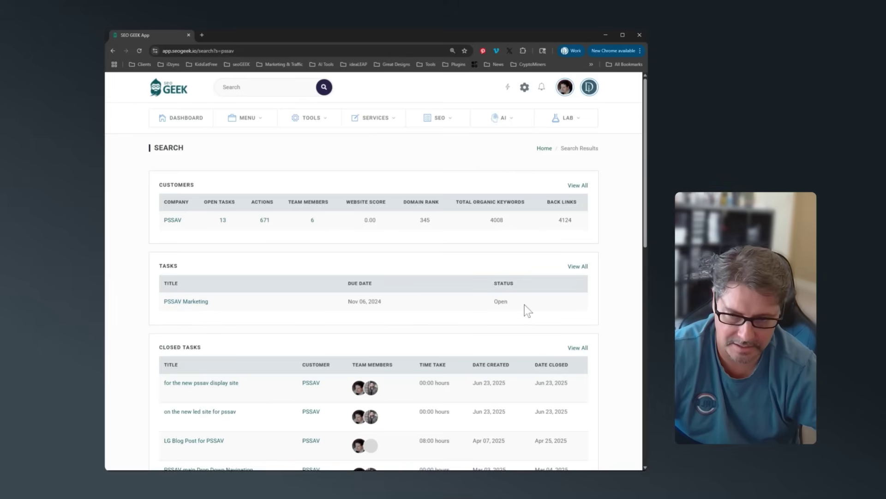
scroll(244, 322, "down", 4)
scroll(232, 331, "down", 5)
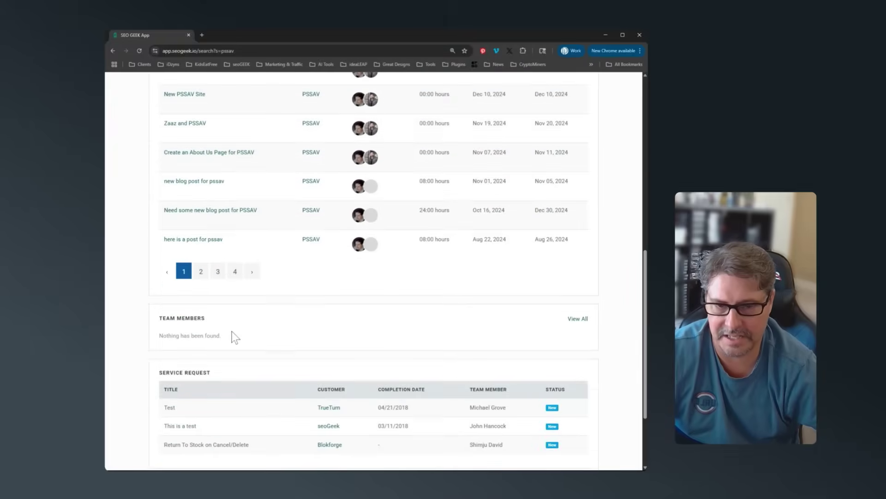
scroll(232, 331, "up", 5)
scroll(232, 331, "down", 5)
scroll(232, 331, "down", 2)
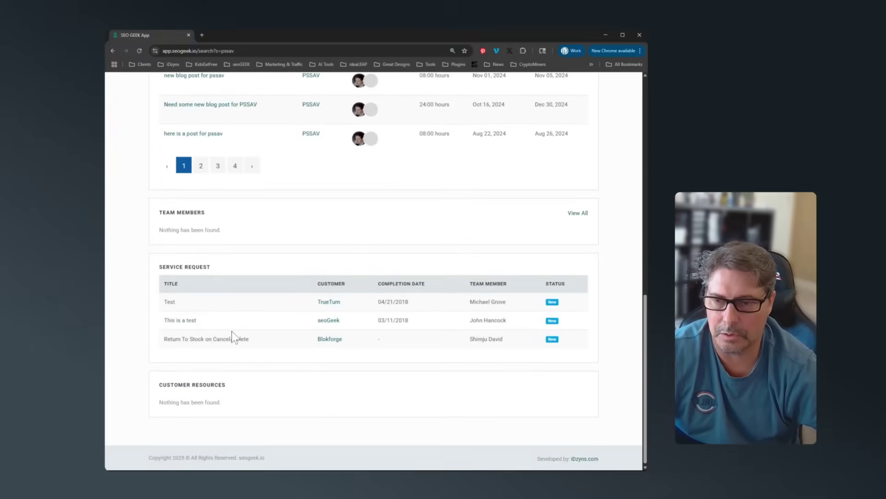
scroll(231, 334, "up", 5)
scroll(231, 334, "down", 5)
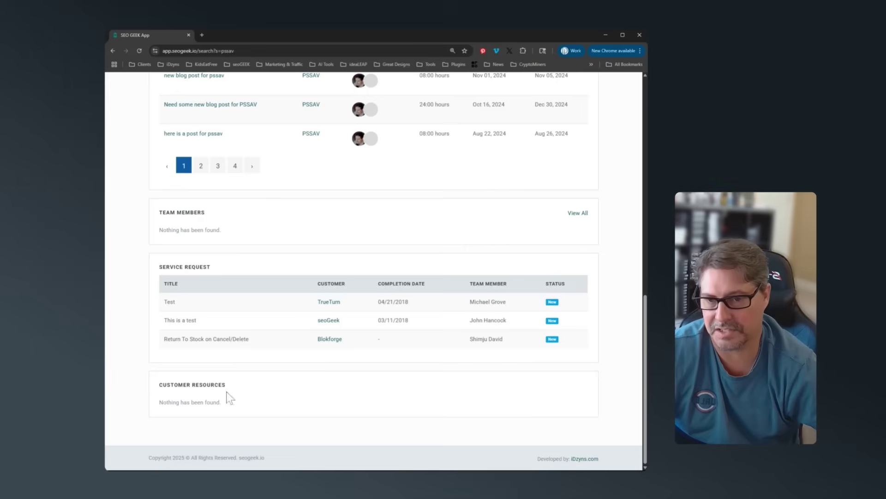
scroll(271, 333, "up", 10)
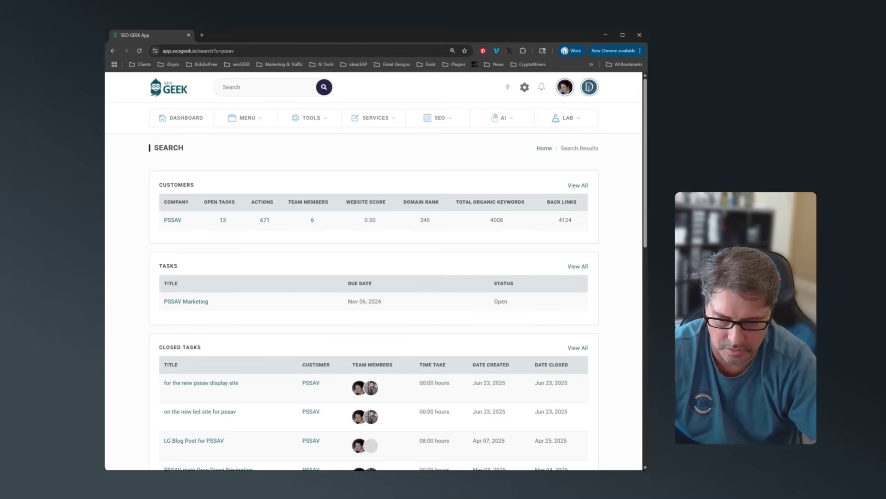
Search for sony, review the open and closed Sony tasks, then return to the dashboard
type("ny")
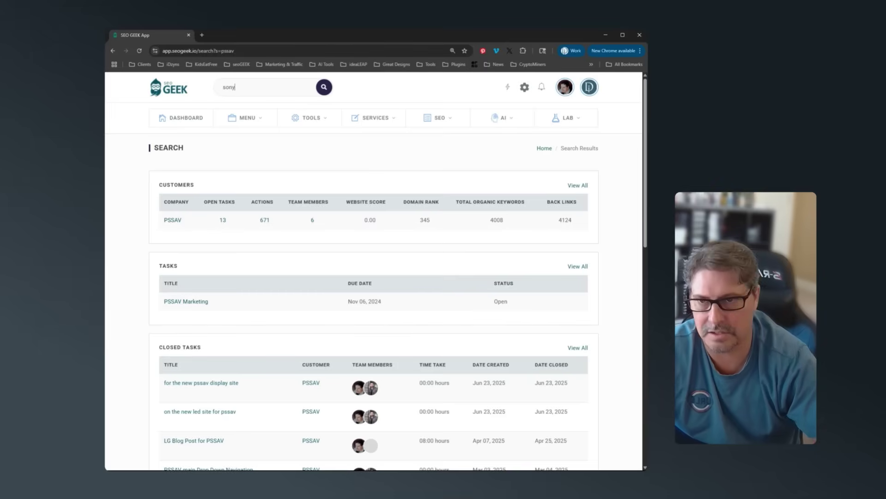
left_click(324, 87)
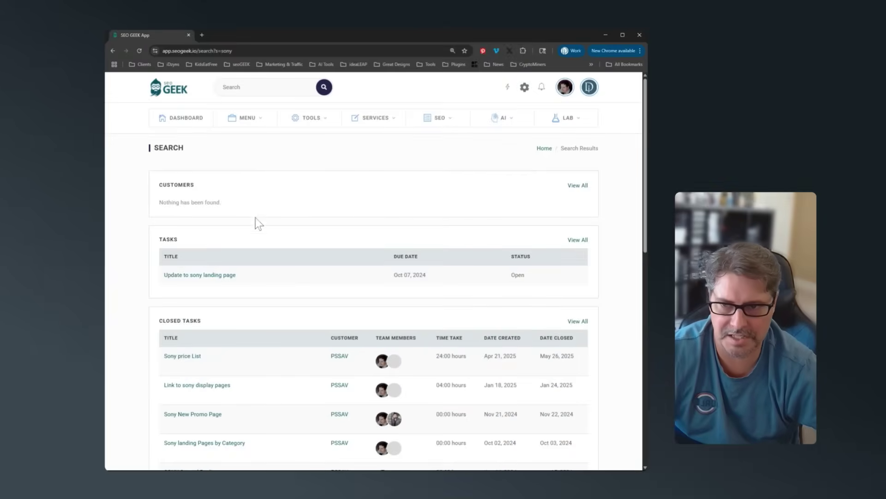
scroll(209, 245, "down", 2)
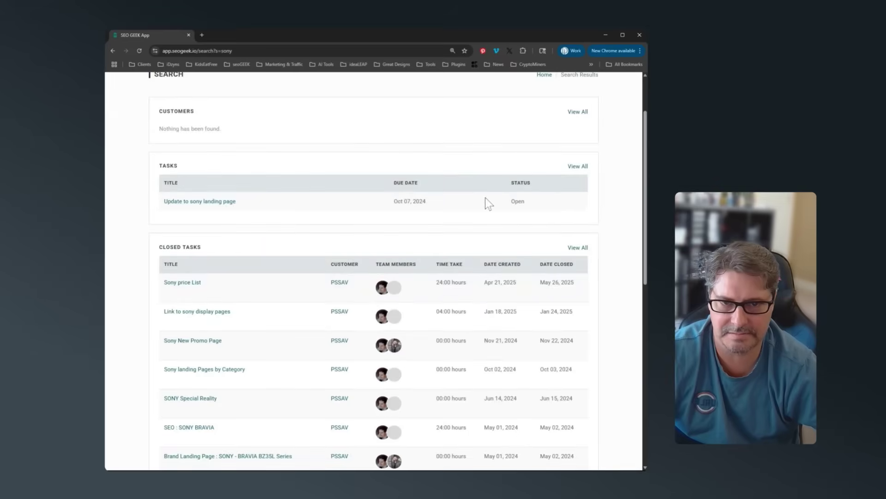
left_click_drag(436, 200, 384, 203)
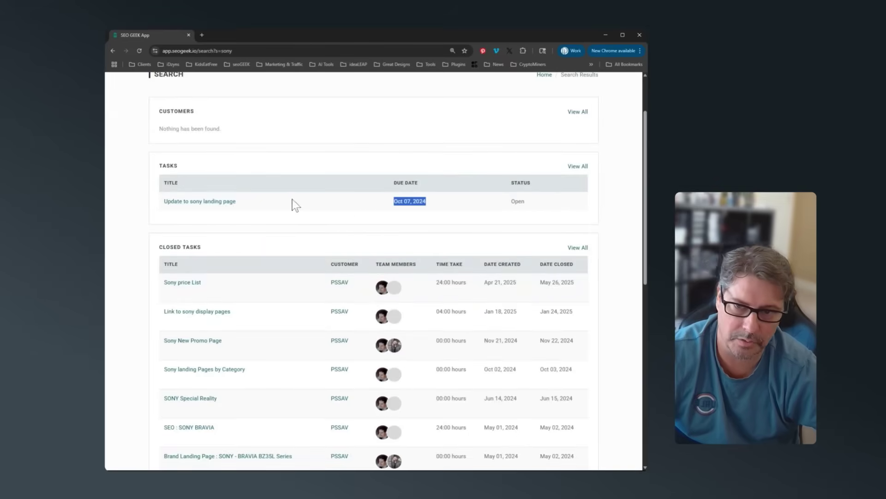
scroll(148, 237, "down", 2)
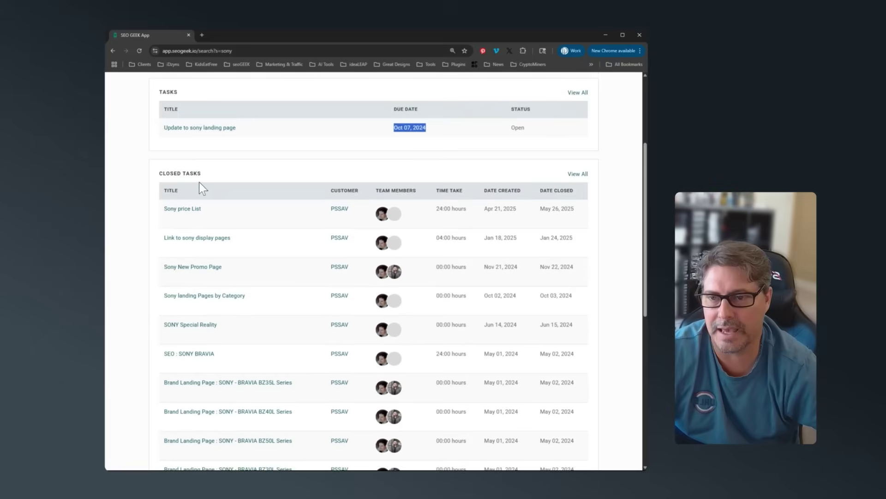
scroll(190, 292, "down", 1)
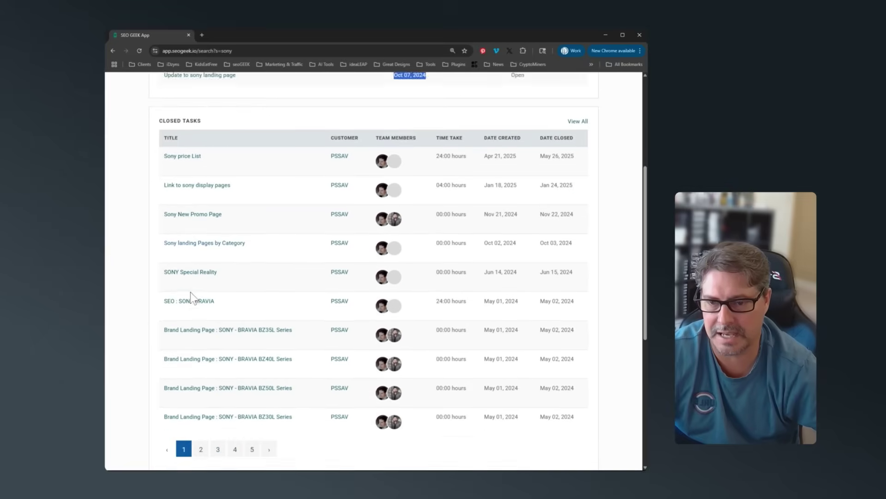
scroll(190, 292, "up", 3)
scroll(190, 292, "up", 2)
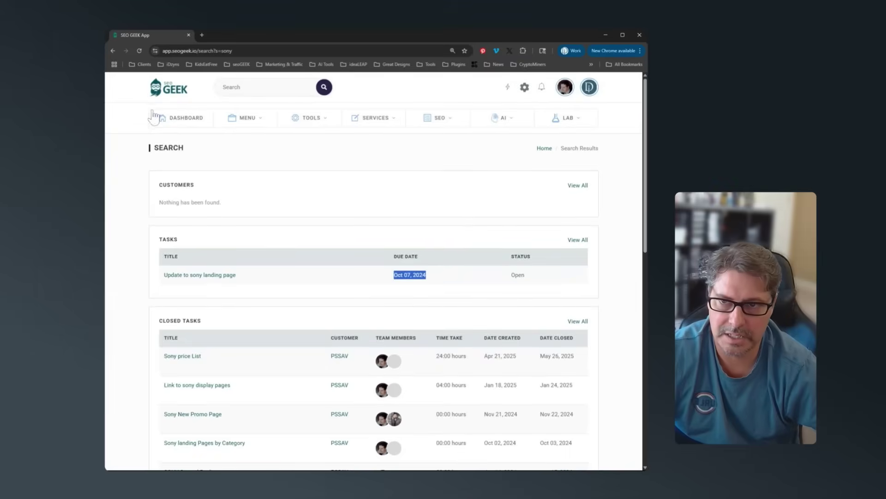
left_click(168, 89)
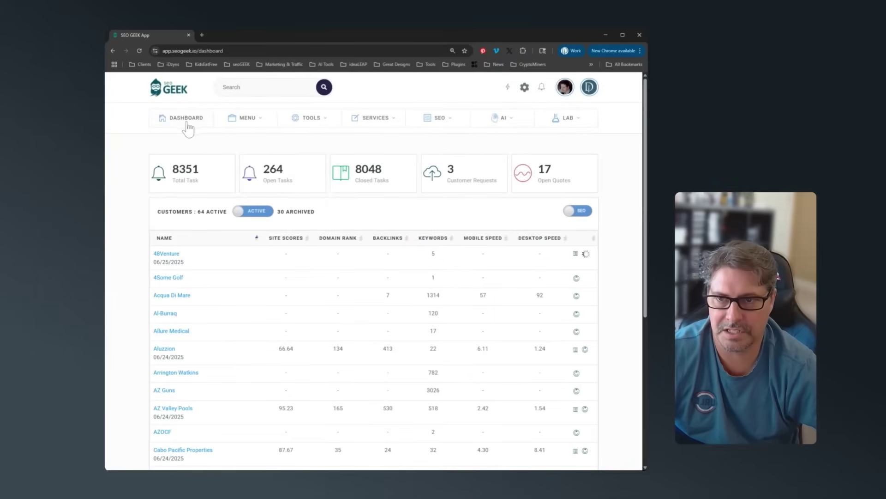
Show the quick-add options and toggle the customer table to task counts and back to SEO metrics
left_click(509, 89)
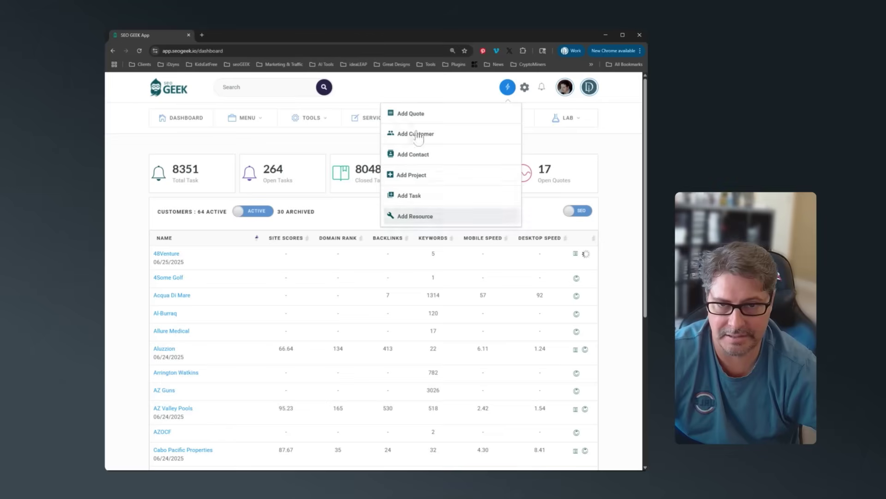
left_click(579, 212)
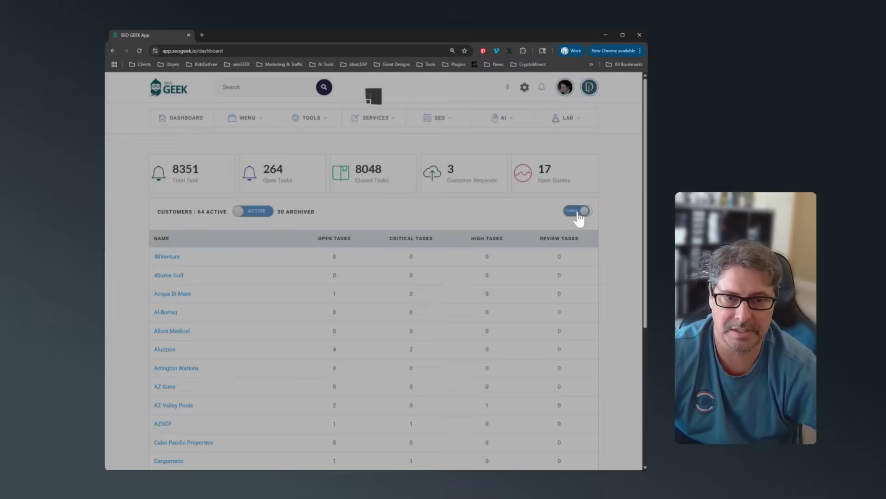
left_click(579, 212)
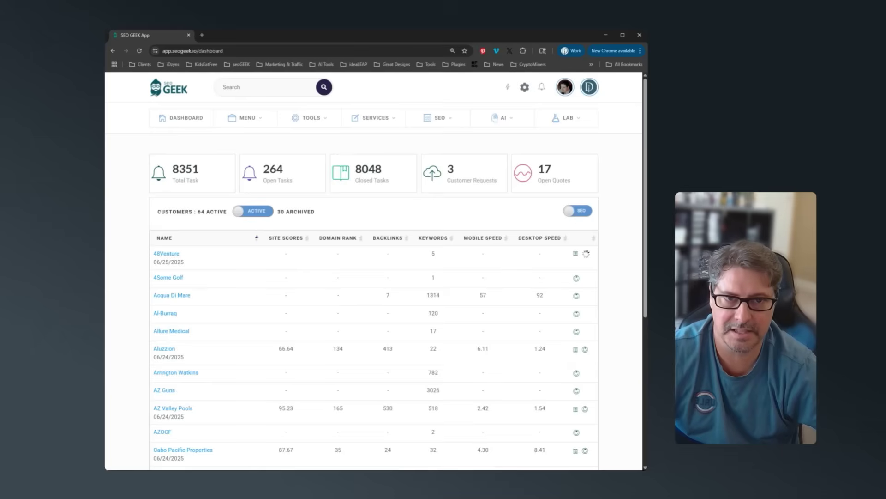
Show the linked business accounts list and the customers, projects and resources menu
left_click(591, 90)
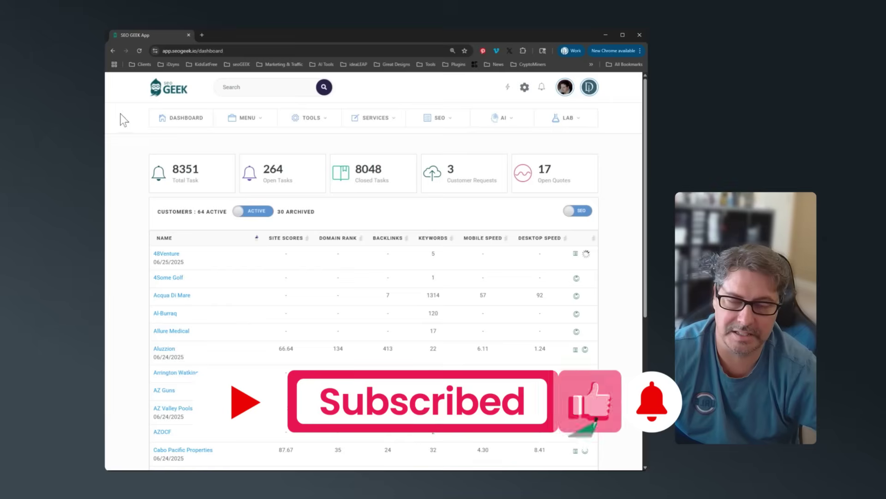
left_click(256, 120)
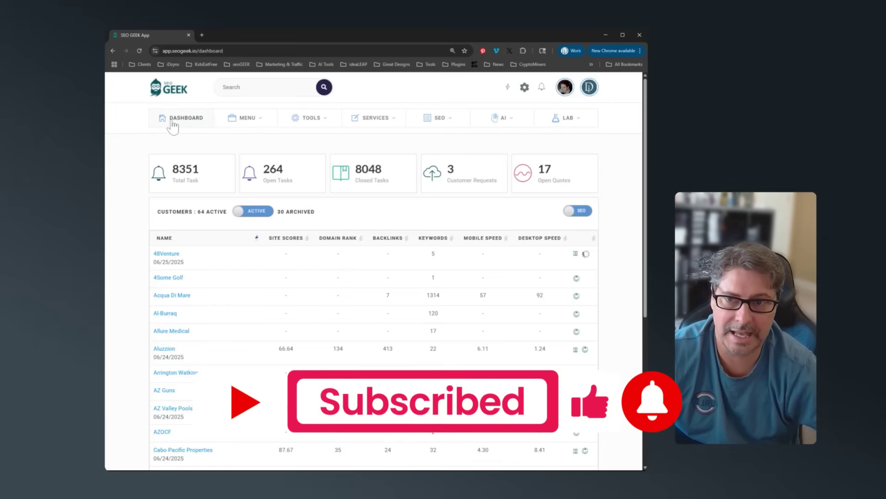
mouse_move(244, 120)
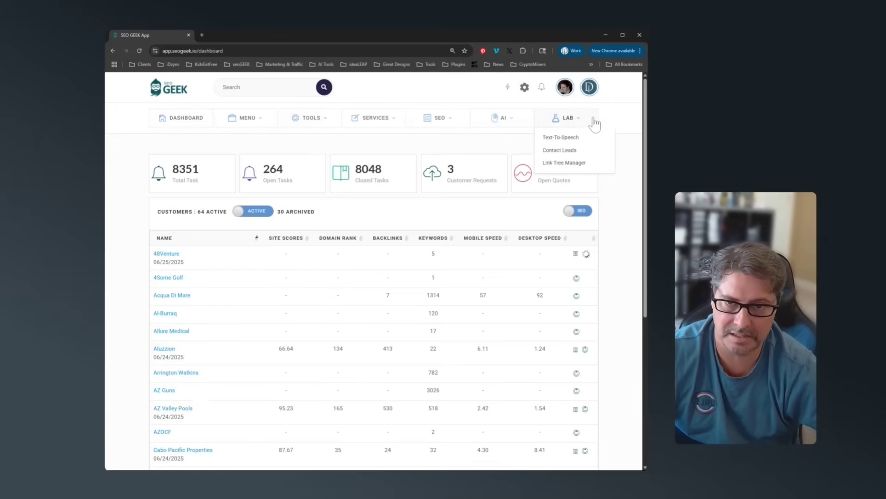